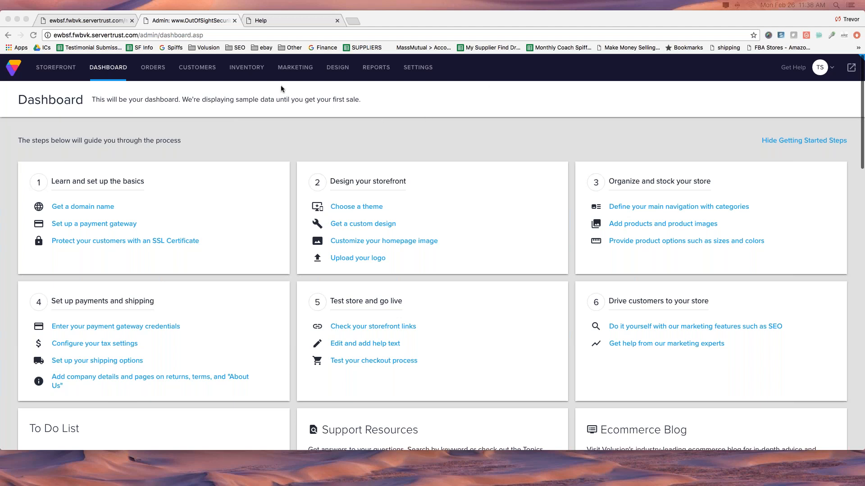
# Open the Site Content articles list and look over its first entries.
pyautogui.click(333, 69)
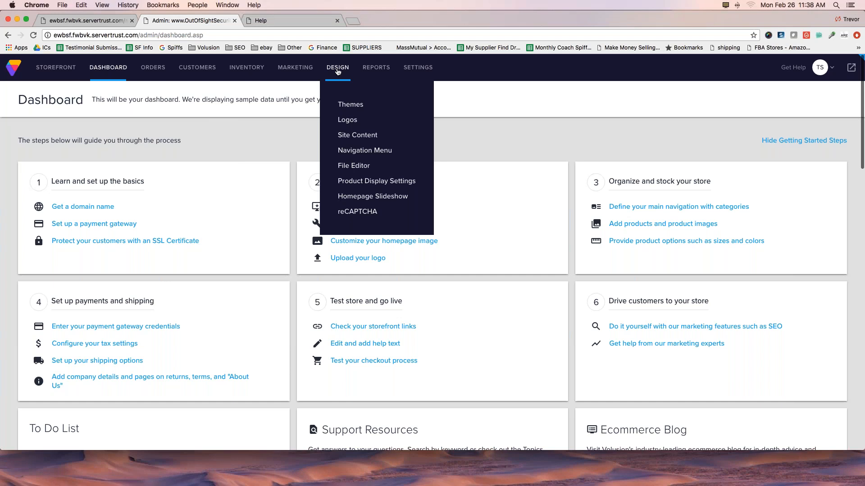
pyautogui.click(354, 138)
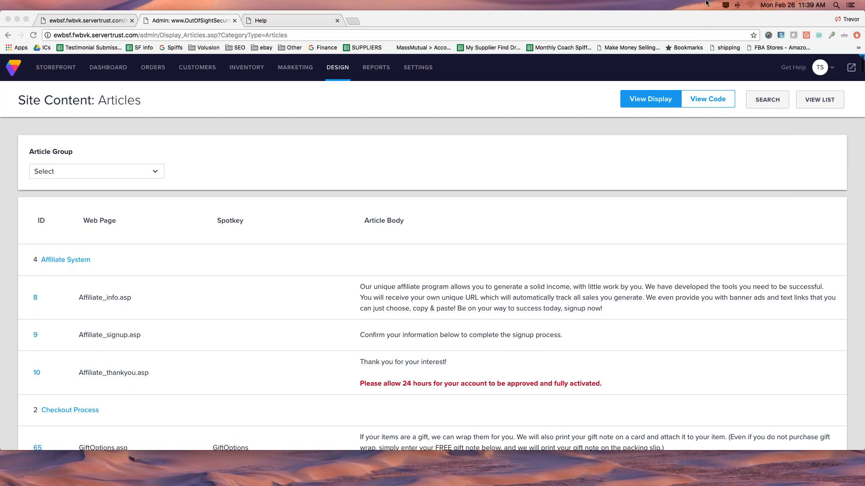
pyautogui.scroll(-2, 335, 193)
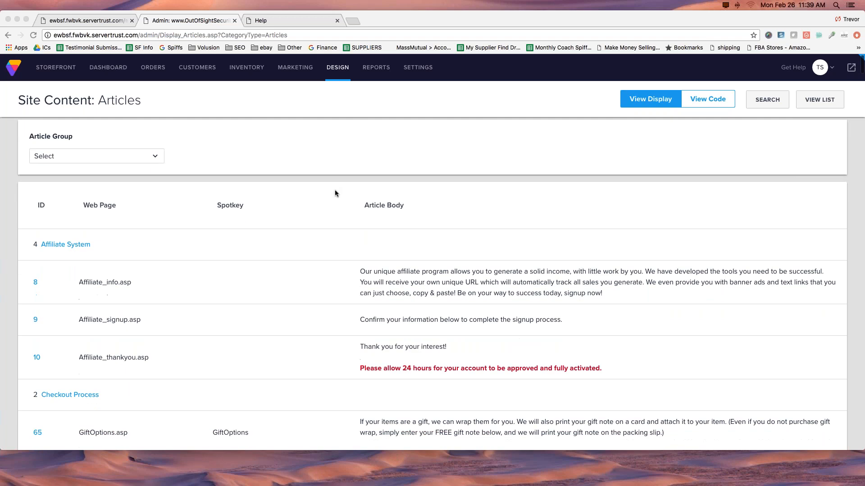
pyautogui.scroll(-1, 335, 192)
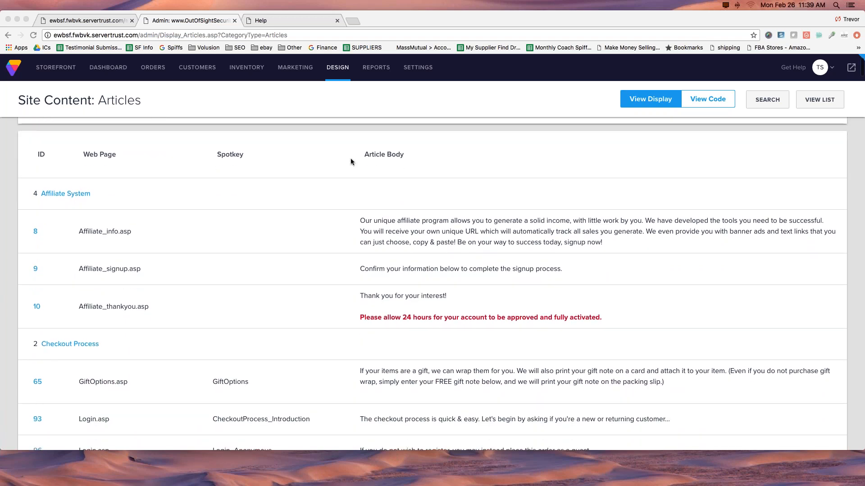
pyautogui.scroll(1, 346, 157)
pyautogui.scroll(2, 346, 156)
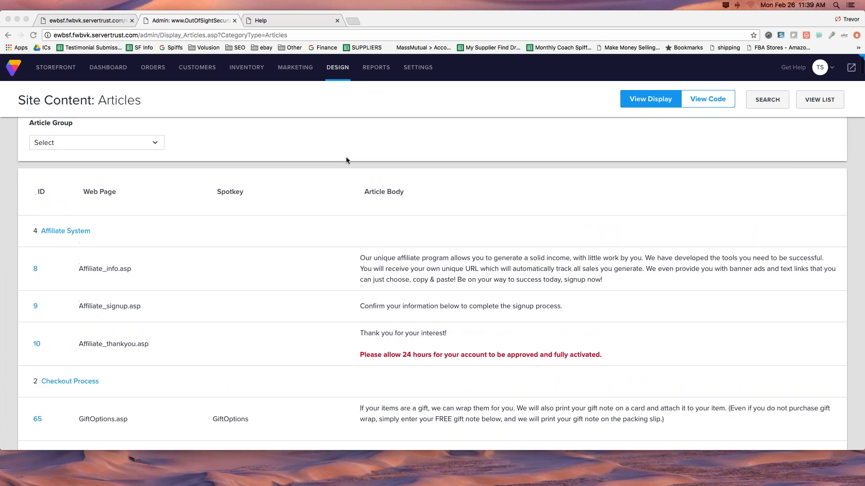
# Look at the choices available in the article group filter.
pyautogui.click(135, 151)
pyautogui.click(135, 151)
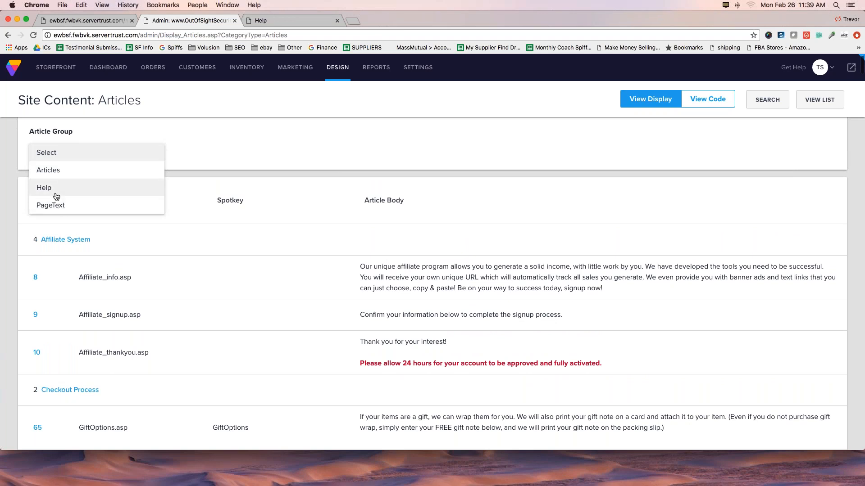
pyautogui.click(58, 177)
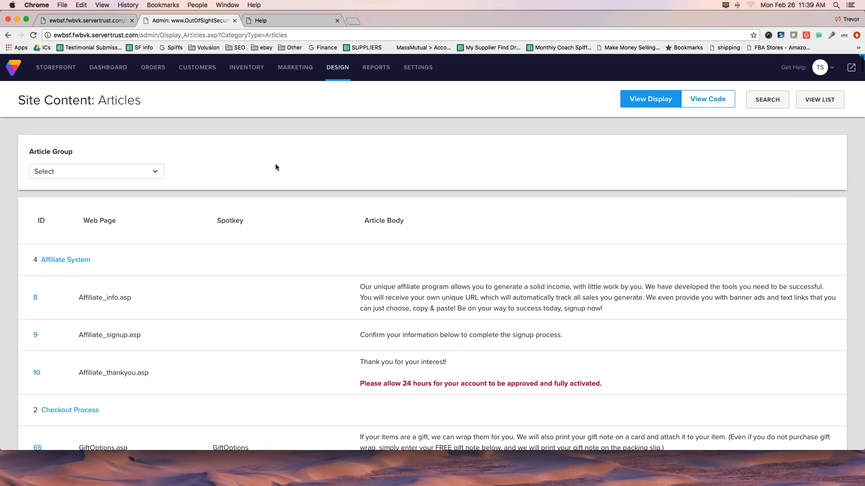
# Examine the ID, web page, spotkey and article body columns for the Affiliate System articles.
pyautogui.scroll(-2, 289, 169)
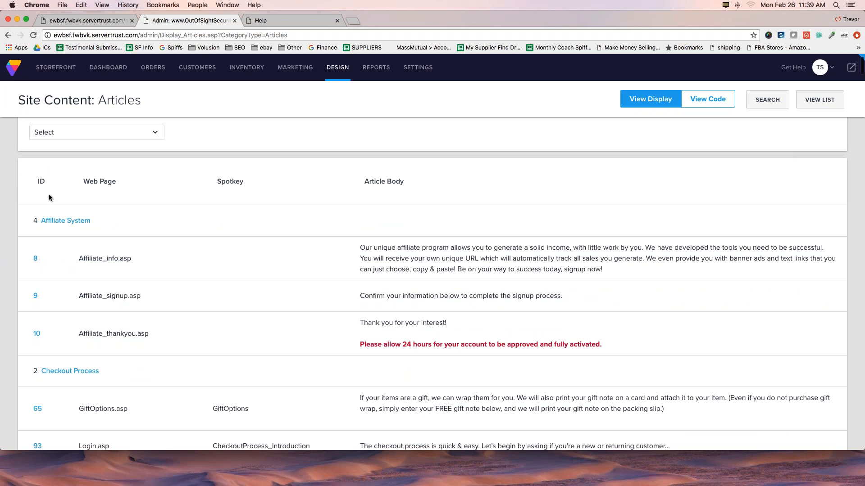
pyautogui.moveTo(47, 189)
pyautogui.mouseDown()
pyautogui.moveTo(33, 193)
pyautogui.moveTo(34, 183)
pyautogui.mouseUp()
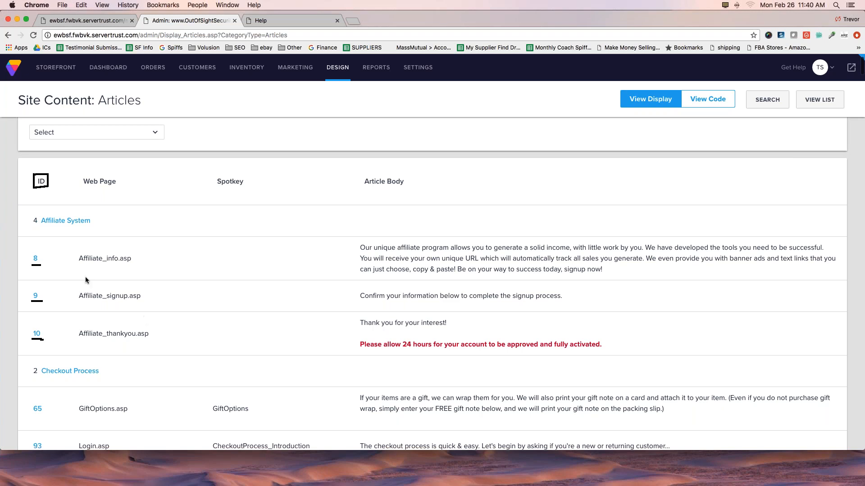
pyautogui.moveTo(82, 269)
pyautogui.mouseDown()
pyautogui.moveTo(132, 265)
pyautogui.moveTo(76, 264)
pyautogui.mouseUp()
pyautogui.moveTo(213, 253)
pyautogui.mouseDown()
pyautogui.moveTo(268, 265)
pyautogui.moveTo(275, 246)
pyautogui.moveTo(217, 247)
pyautogui.mouseUp()
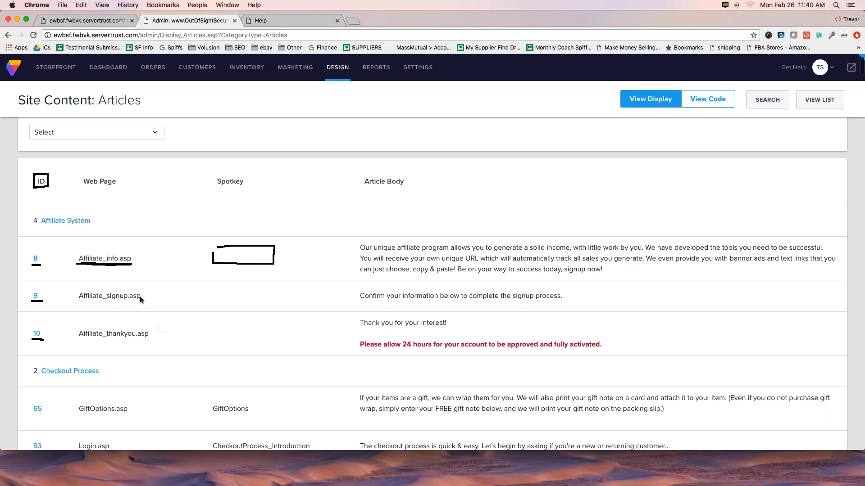
pyautogui.moveTo(358, 243)
pyautogui.mouseDown()
pyautogui.moveTo(357, 276)
pyautogui.moveTo(432, 282)
pyautogui.moveTo(849, 281)
pyautogui.moveTo(724, 234)
pyautogui.moveTo(358, 235)
pyautogui.moveTo(352, 249)
pyautogui.mouseUp()
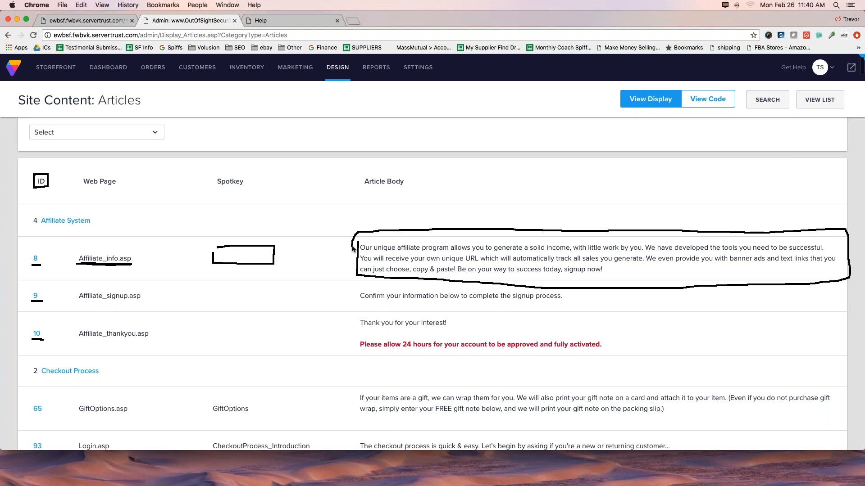
pyautogui.click(847, 130)
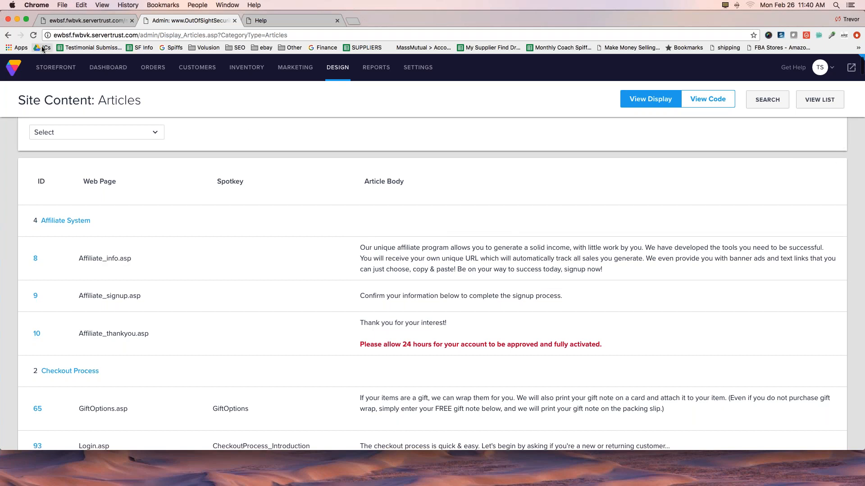
# Switch to the storefront, go to its home page and open the Shipping page from the footer links.
pyautogui.click(76, 24)
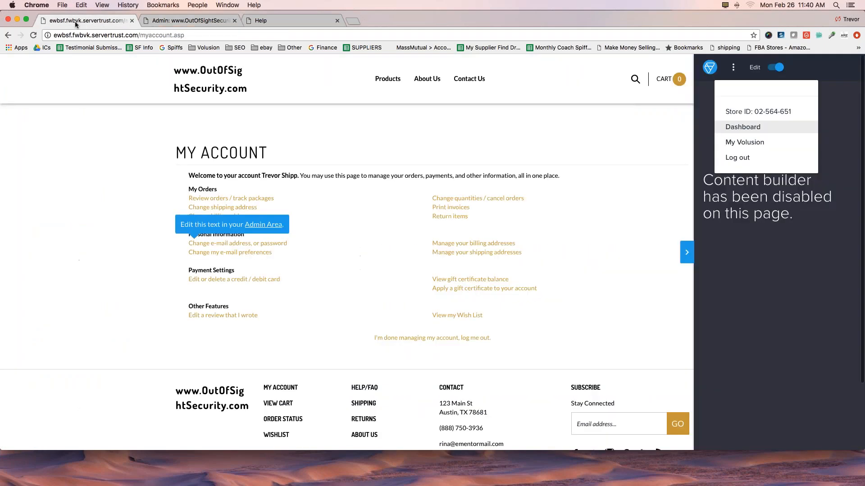
pyautogui.click(200, 74)
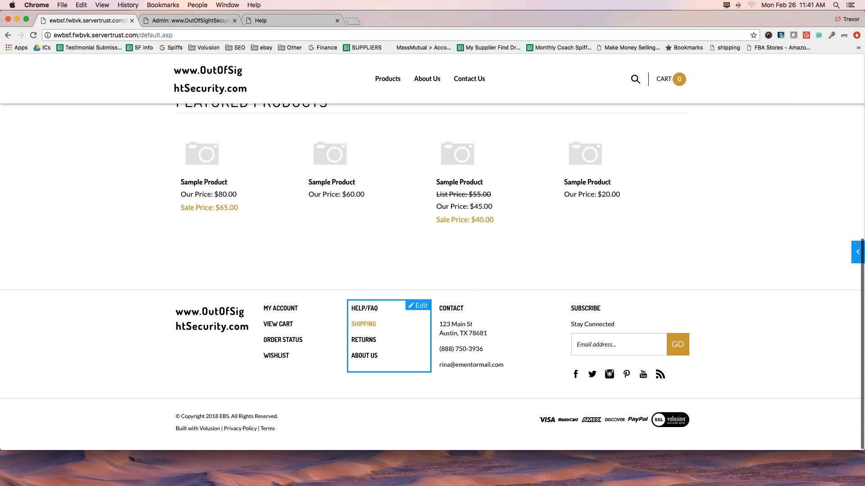
pyautogui.click(363, 325)
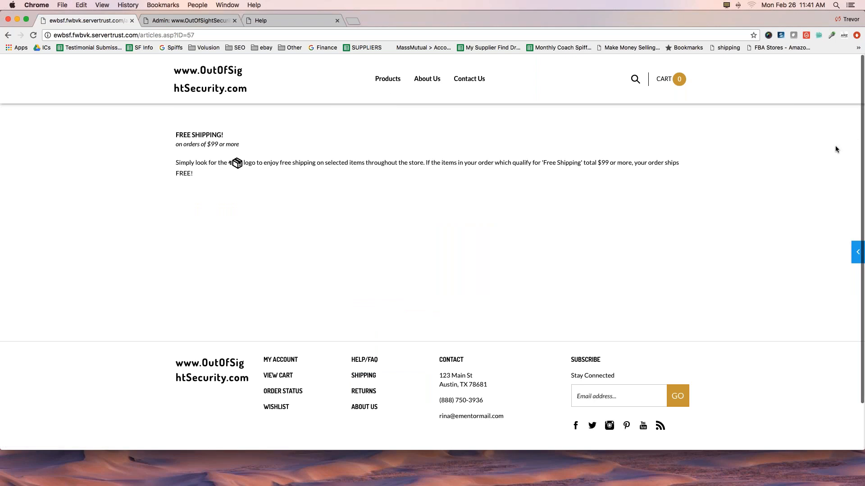
# Examine the Free Shipping page's content and the article ID in its web address.
pyautogui.moveTo(151, 121); pyautogui.dragTo(682, 118)
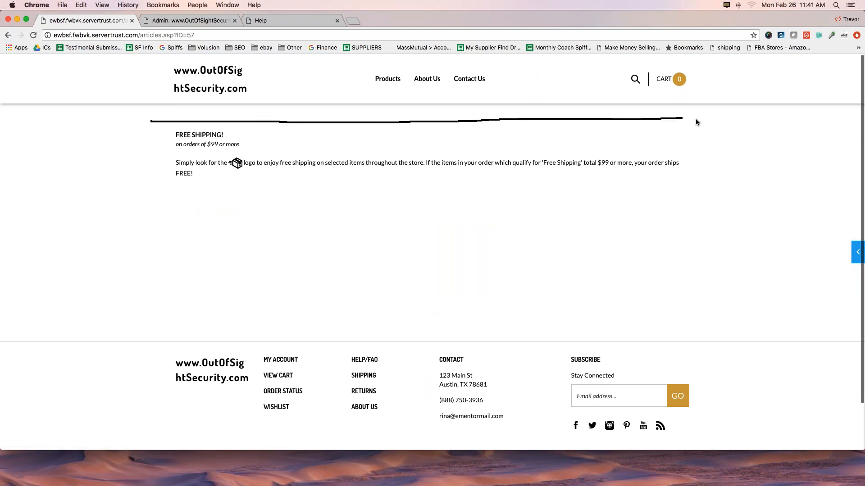
pyautogui.moveTo(709, 178)
pyautogui.mouseDown()
pyautogui.moveTo(461, 209)
pyautogui.moveTo(277, 196)
pyautogui.moveTo(149, 198)
pyautogui.moveTo(149, 130)
pyautogui.mouseUp()
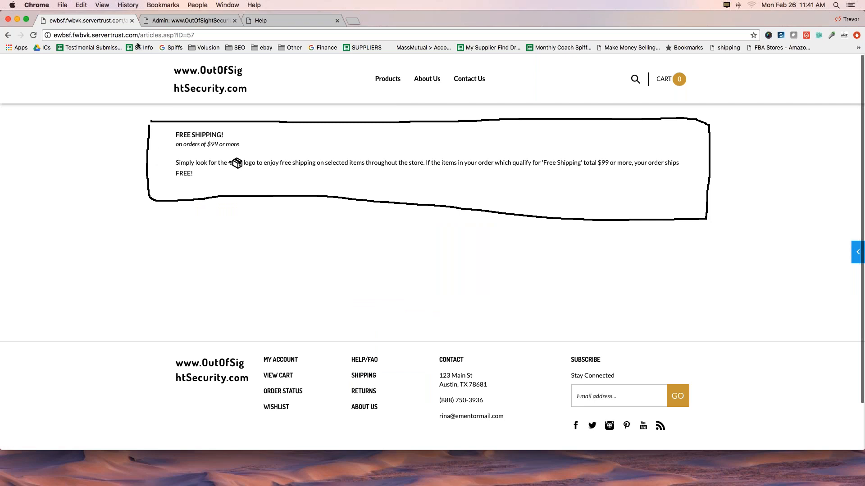
pyautogui.moveTo(138, 41)
pyautogui.mouseDown()
pyautogui.moveTo(194, 41)
pyautogui.moveTo(200, 32)
pyautogui.moveTo(173, 27)
pyautogui.moveTo(135, 41)
pyautogui.mouseUp()
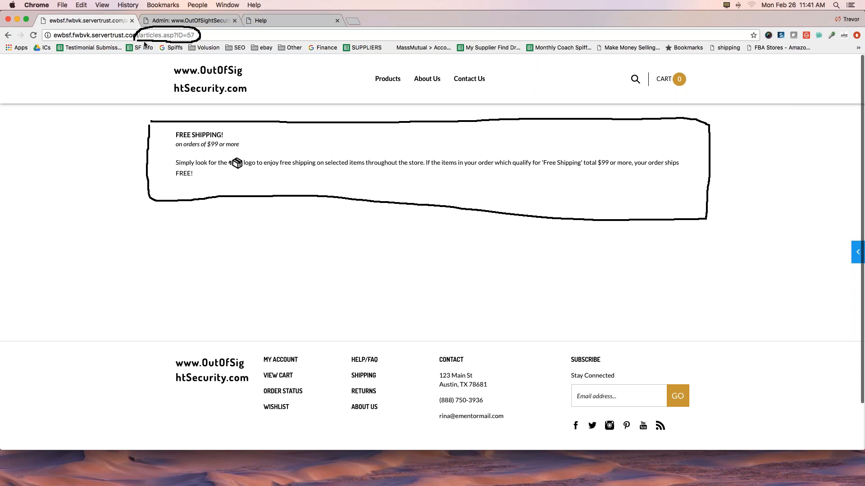
pyautogui.moveTo(172, 143); pyautogui.dragTo(151, 45)
pyautogui.press('Escape')
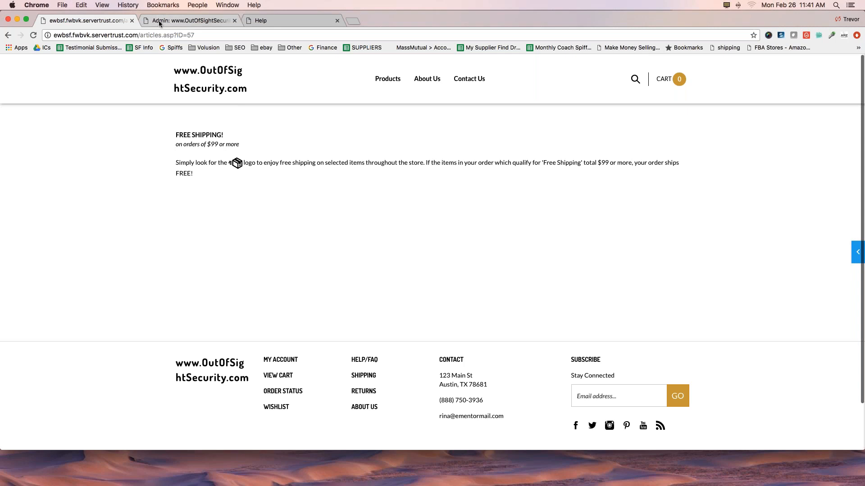
# Return to the admin articles list and examine the ID numbers of the Checkout Process articles.
pyautogui.click(187, 21)
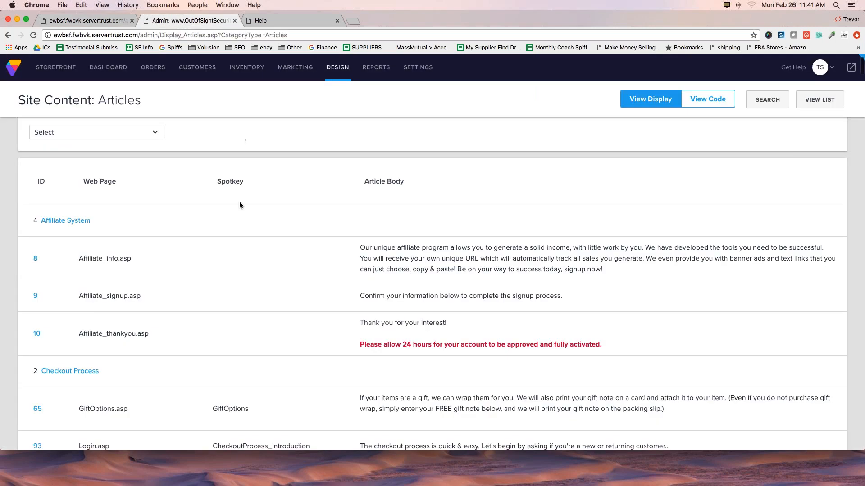
pyautogui.scroll(-3, 239, 203)
pyautogui.scroll(-5, 240, 205)
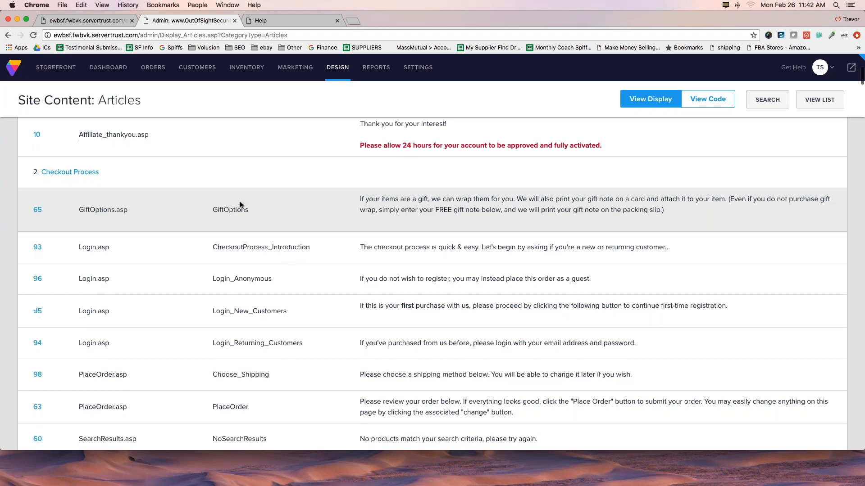
pyautogui.scroll(-2, 240, 205)
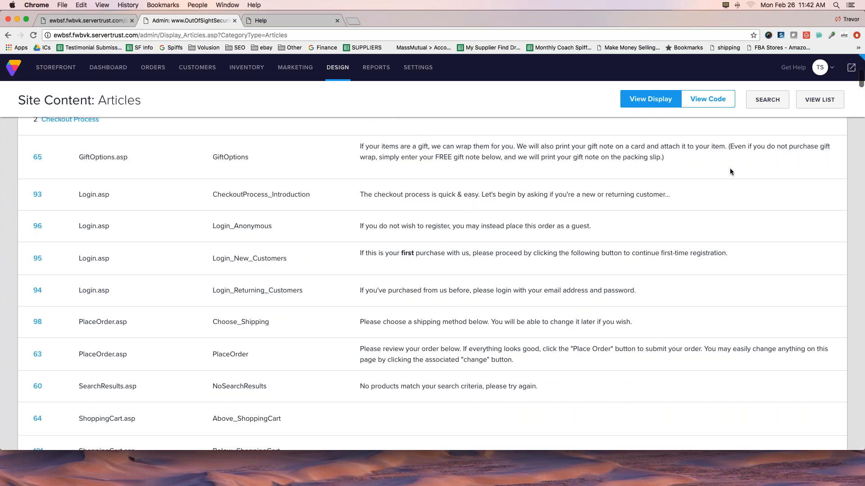
pyautogui.moveTo(12, 159); pyautogui.dragTo(32, 161)
pyautogui.moveTo(10, 228); pyautogui.dragTo(31, 227)
pyautogui.moveTo(11, 260); pyautogui.dragTo(40, 259)
pyautogui.moveTo(14, 290); pyautogui.dragTo(37, 290)
pyautogui.moveTo(13, 322); pyautogui.dragTo(38, 322)
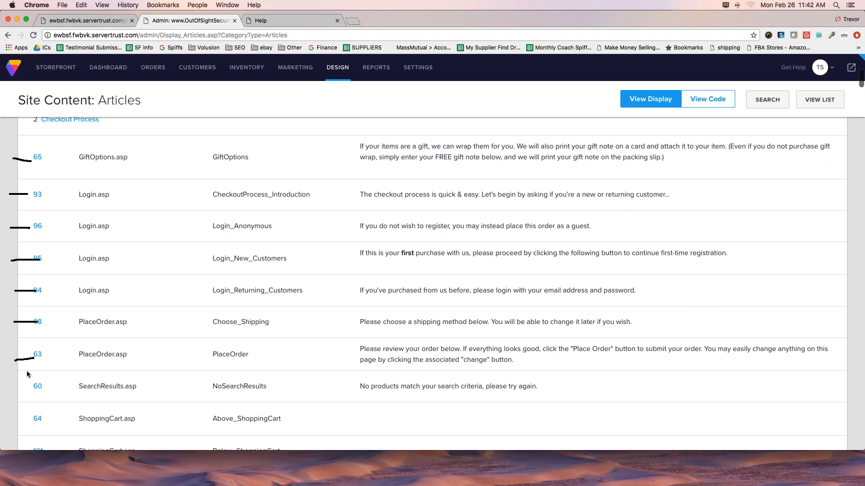
pyautogui.moveTo(18, 386); pyautogui.dragTo(24, 385)
pyautogui.moveTo(12, 425); pyautogui.dragTo(27, 423)
pyautogui.click(839, 180)
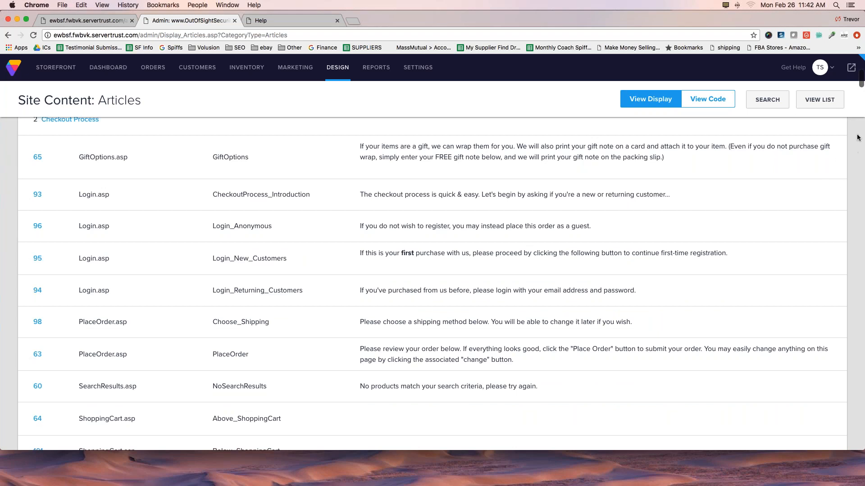
# Find article 57, Help_FreeShipping.asp, in the articles list and open its details.
pyautogui.scroll(-3, 295, 181)
pyautogui.scroll(-10, 294, 182)
pyautogui.scroll(-5, 294, 183)
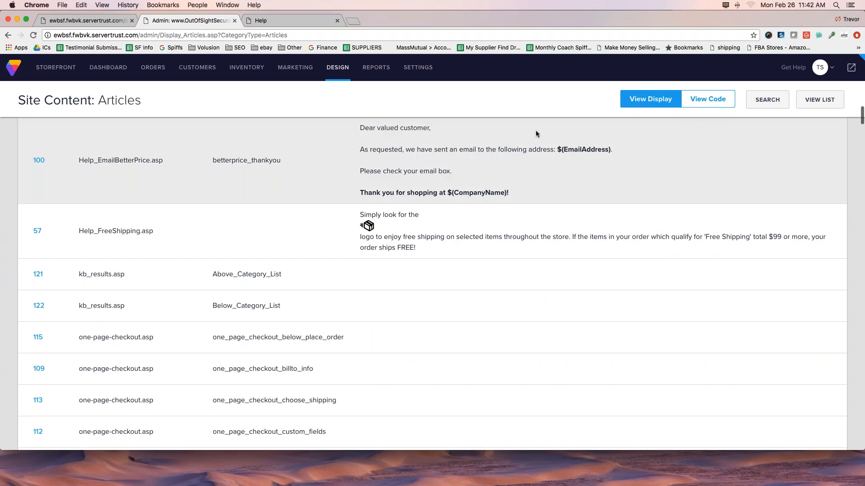
pyautogui.moveTo(43, 220)
pyautogui.mouseDown()
pyautogui.moveTo(26, 234)
pyautogui.moveTo(36, 249)
pyautogui.moveTo(50, 226)
pyautogui.mouseUp()
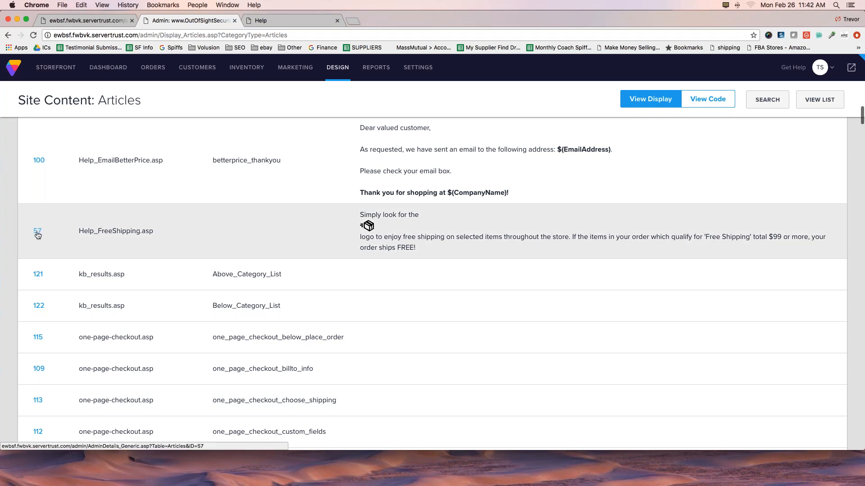
pyautogui.click(38, 233)
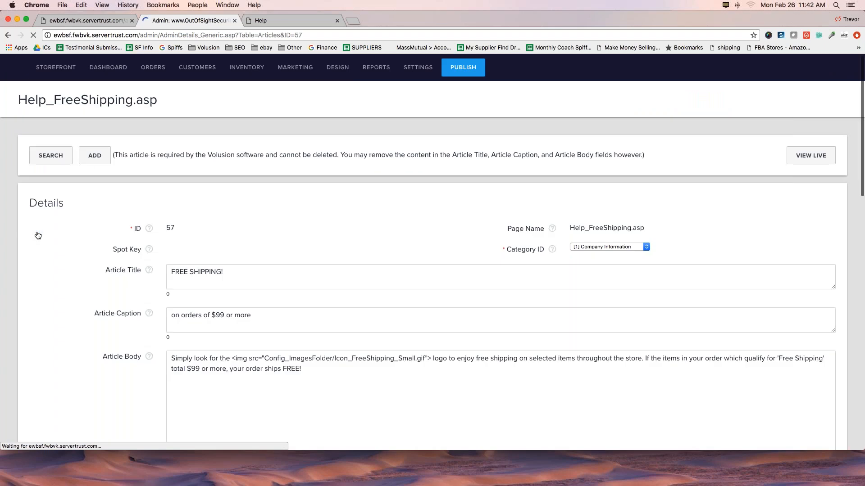
# Review the title, caption and body fields of the Free Shipping article and save it.
pyautogui.moveTo(84, 273); pyautogui.dragTo(122, 272)
pyautogui.moveTo(75, 316); pyautogui.dragTo(120, 315)
pyautogui.moveTo(83, 359); pyautogui.dragTo(121, 359)
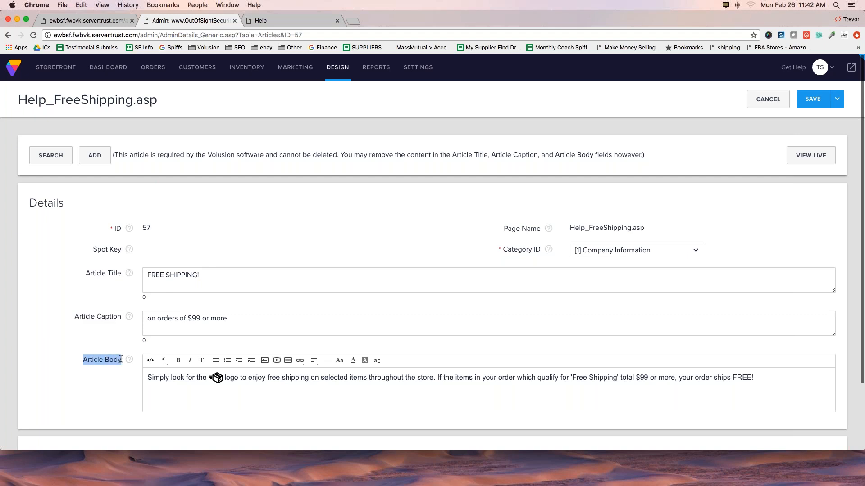
pyautogui.scroll(-2, 117, 386)
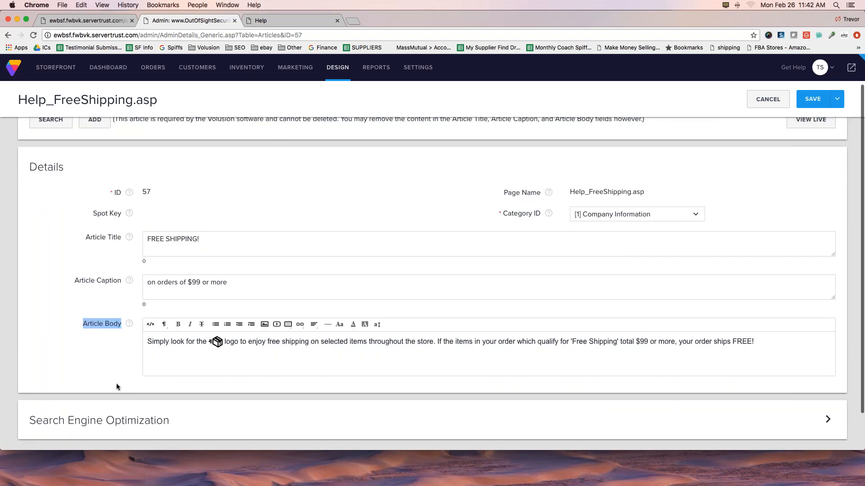
pyautogui.click(813, 103)
# Try deleting the word "shipping" from the Free Shipping body text directly on the storefront, and discard the edit.
pyautogui.click(88, 21)
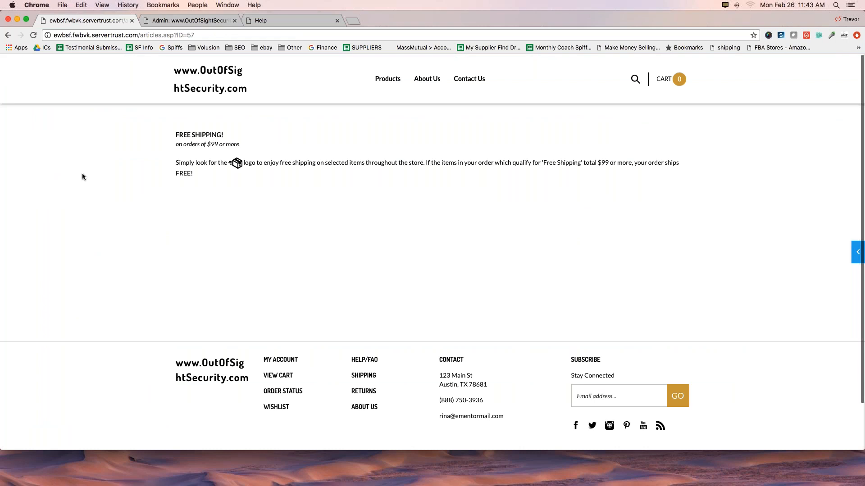
pyautogui.click(287, 162)
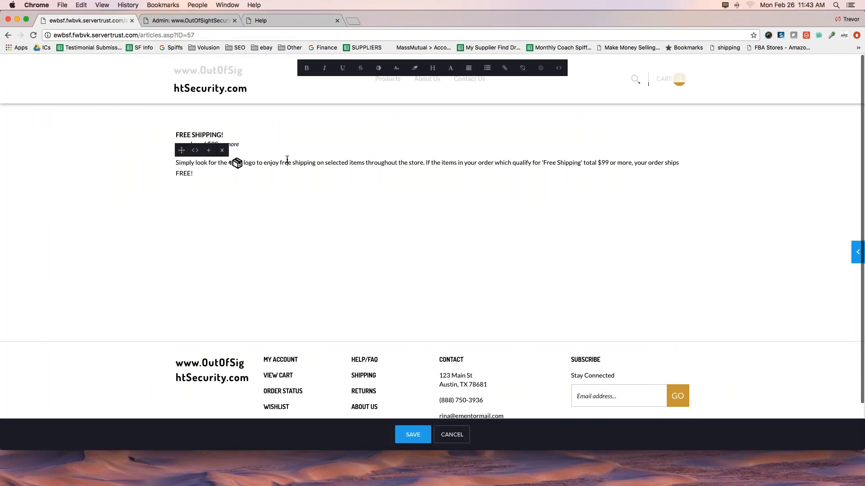
pyautogui.moveTo(292, 162); pyautogui.dragTo(312, 162)
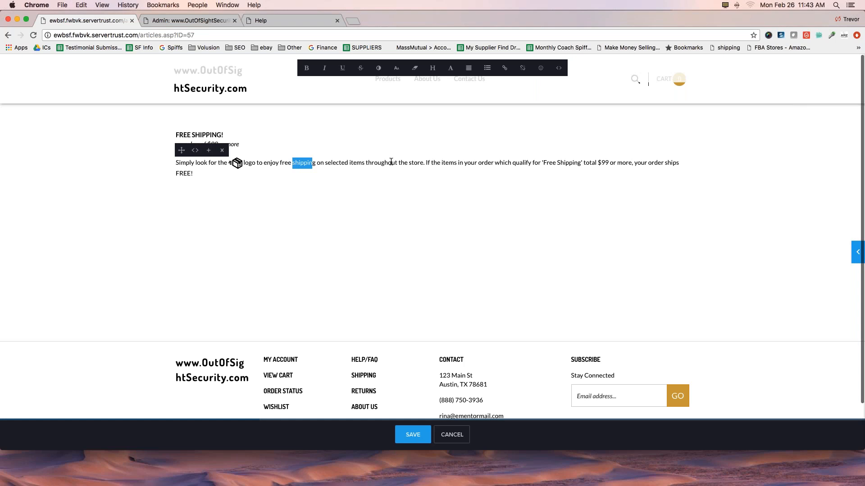
pyautogui.press('BackSpace')
pyautogui.press('super+z')
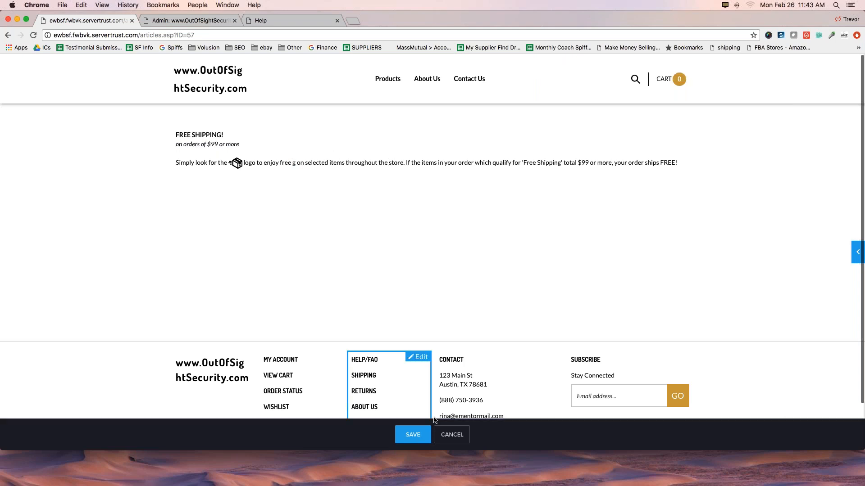
pyautogui.click(452, 434)
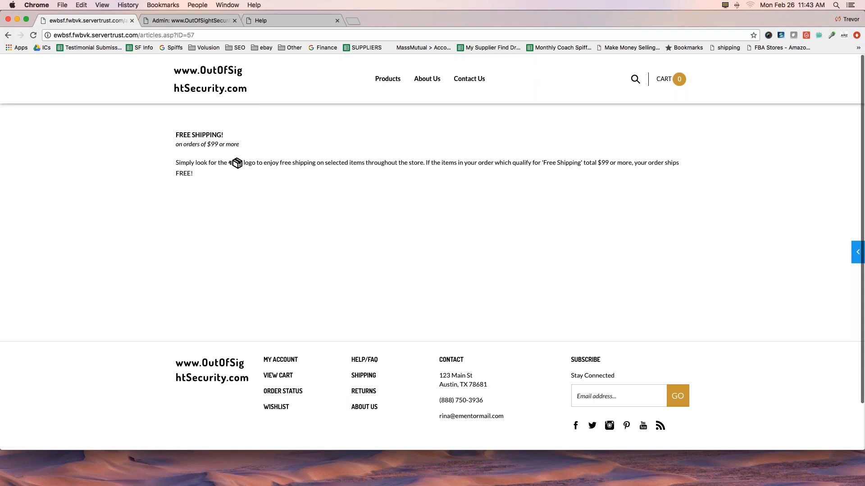
# Try replacing the word "Simply" in the Free Shipping body text directly on the storefront with filler text, and discard the edit.
pyautogui.click(269, 164)
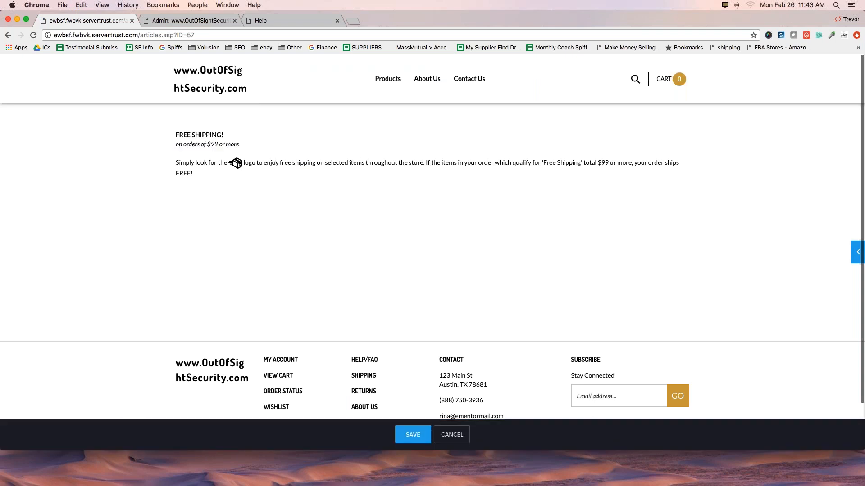
pyautogui.click(236, 162)
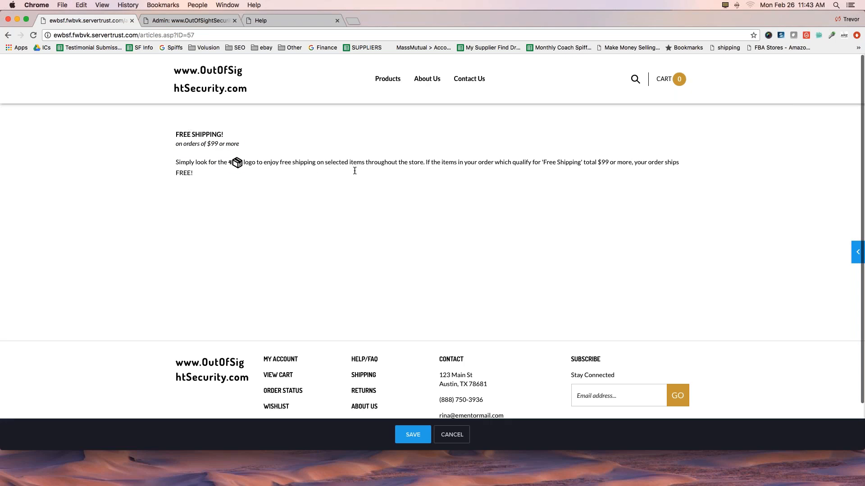
pyautogui.moveTo(175, 162); pyautogui.dragTo(195, 160)
pyautogui.write('djfsa;kfjs l;kfjsalk fjsal;kfj sal;k')
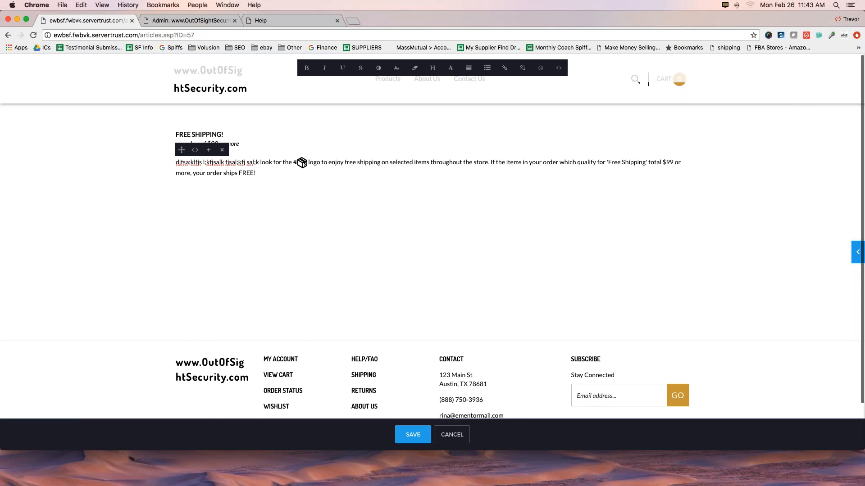
pyautogui.moveTo(177, 133); pyautogui.dragTo(238, 143)
pyautogui.click(178, 144)
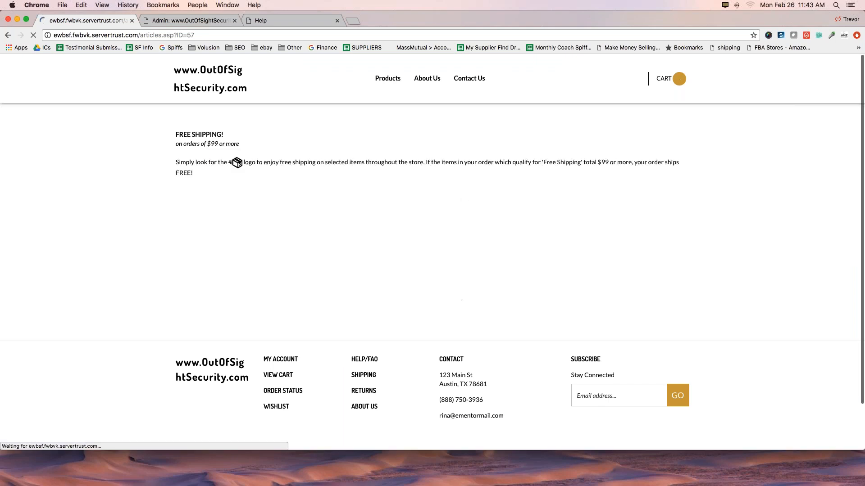
# In the admin article details, append "EDITED BY" and the editor's first name to the Article Title and Article Caption, and save.
pyautogui.click(190, 20)
pyautogui.click(219, 236)
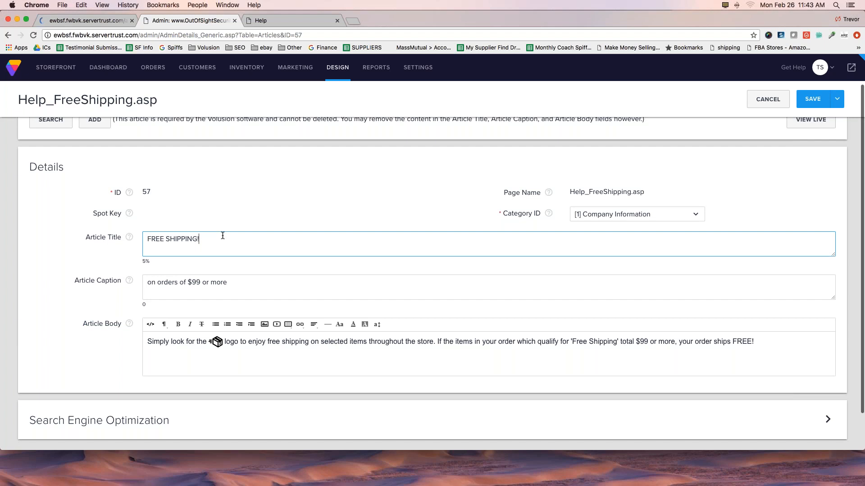
pyautogui.write('- E')
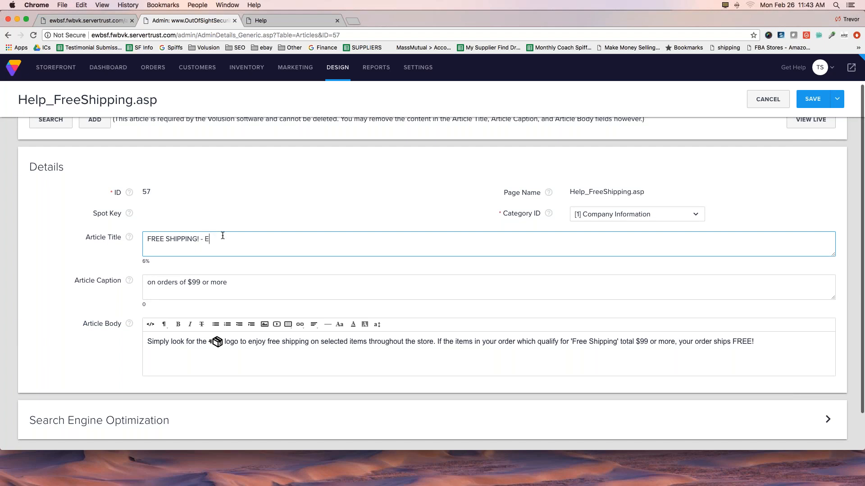
pyautogui.write('DITED BY TREVOR')
pyautogui.moveTo(205, 240); pyautogui.dragTo(269, 243)
pyautogui.press('cmd+c')
pyautogui.click(234, 284)
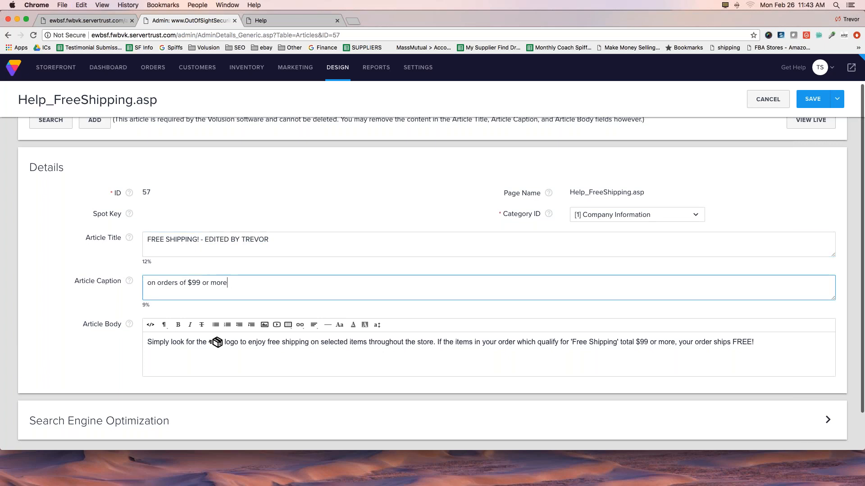
pyautogui.press('cmd+v')
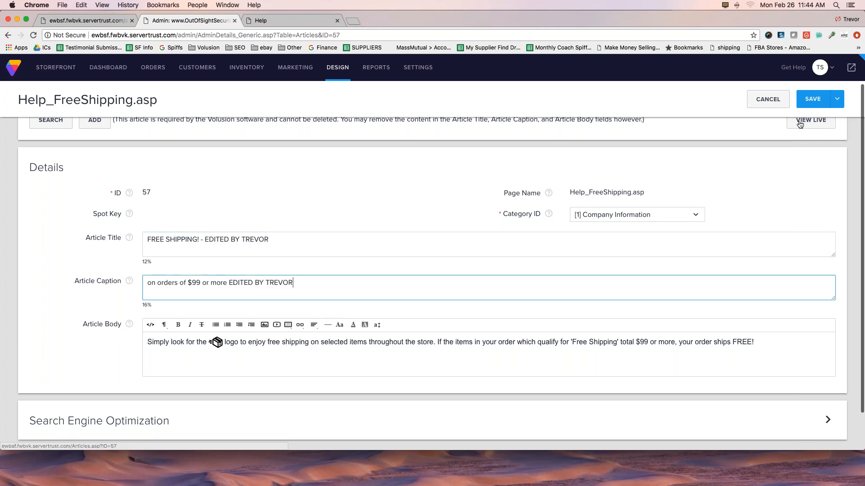
pyautogui.click(812, 100)
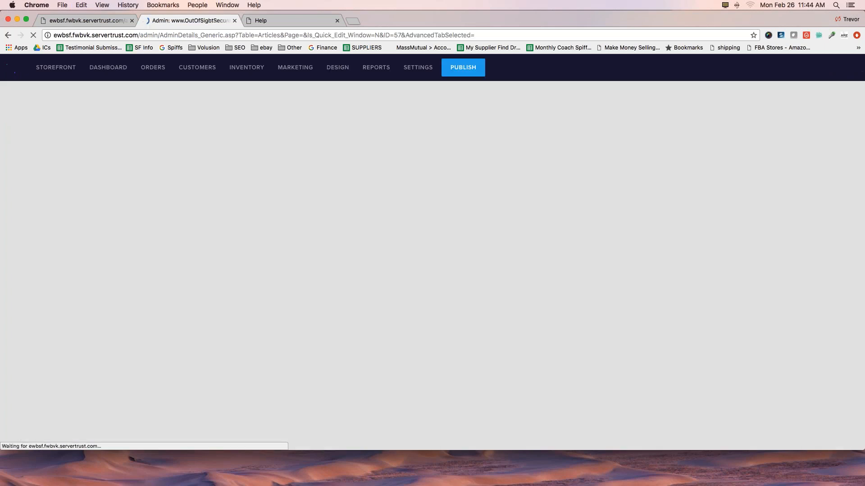
# Reload the storefront Free Shipping page and check its title and caption lines for the edited text.
pyautogui.click(81, 20)
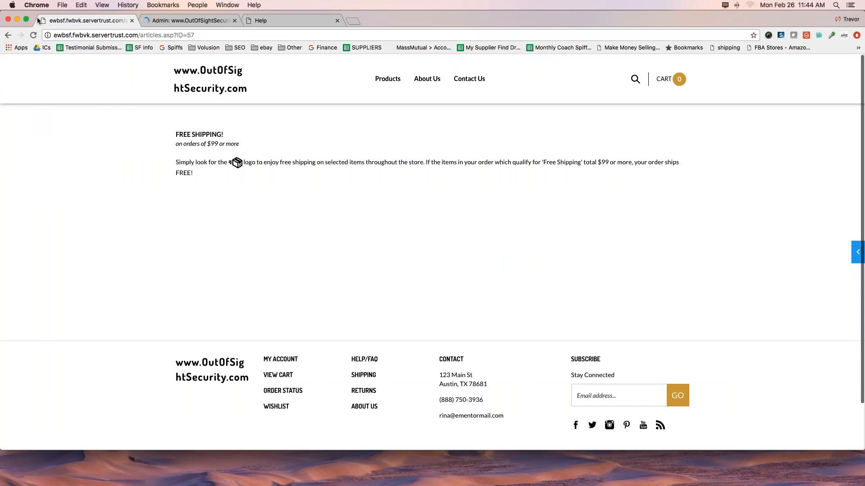
pyautogui.click(33, 36)
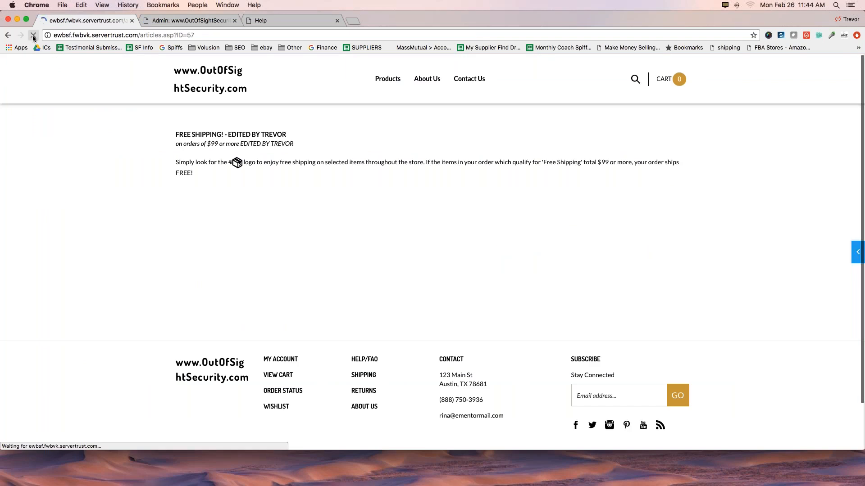
pyautogui.moveTo(228, 135); pyautogui.dragTo(293, 144)
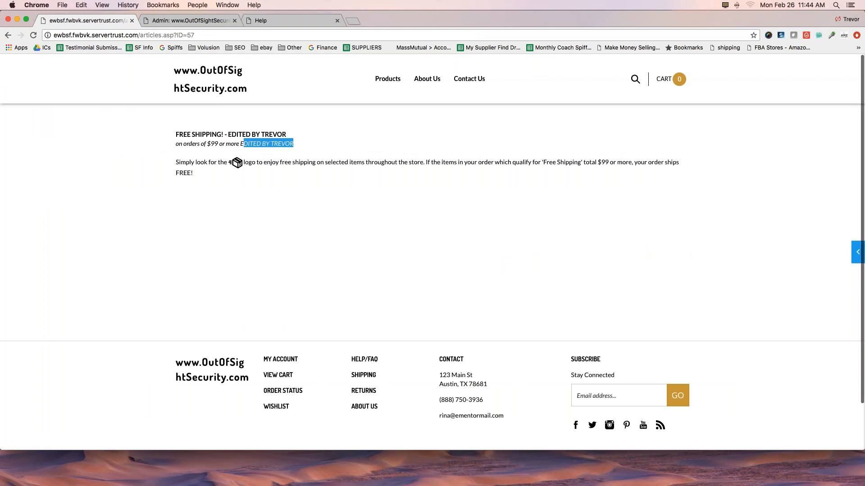
pyautogui.moveTo(175, 134); pyautogui.dragTo(292, 134)
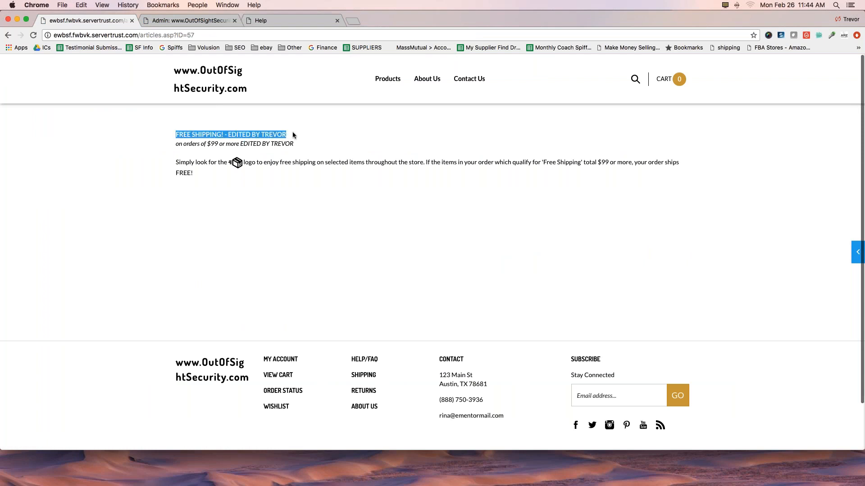
pyautogui.moveTo(175, 144); pyautogui.dragTo(306, 144)
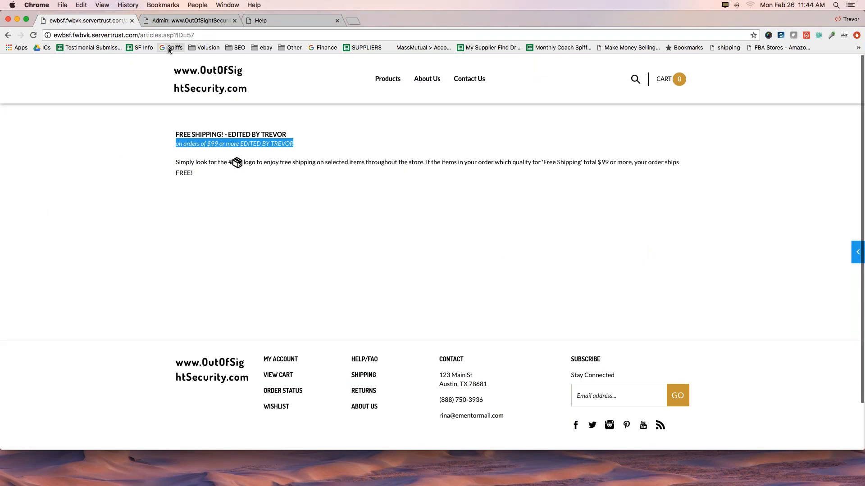
# Remove the appended editor note from the Article Title and Article Caption in the admin, and save the article.
pyautogui.click(180, 21)
pyautogui.moveTo(269, 275); pyautogui.dragTo(199, 276)
pyautogui.press('BackSpace')
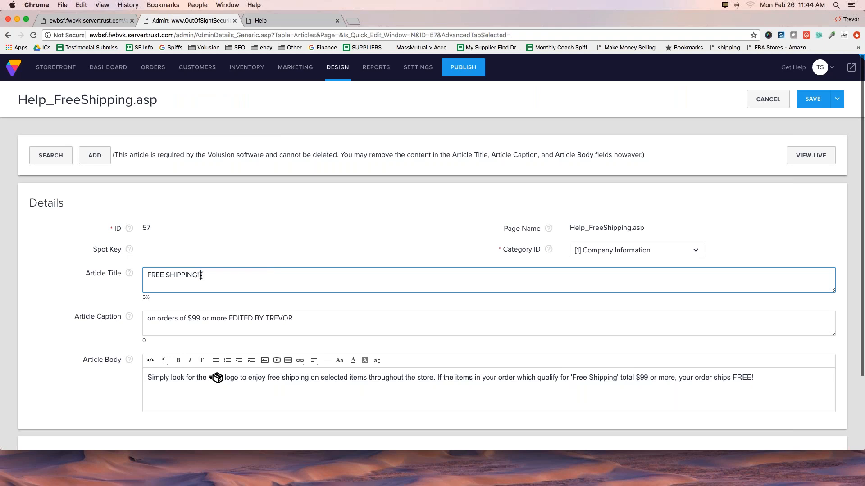
pyautogui.moveTo(293, 318); pyautogui.dragTo(232, 319)
pyautogui.press('BackSpace')
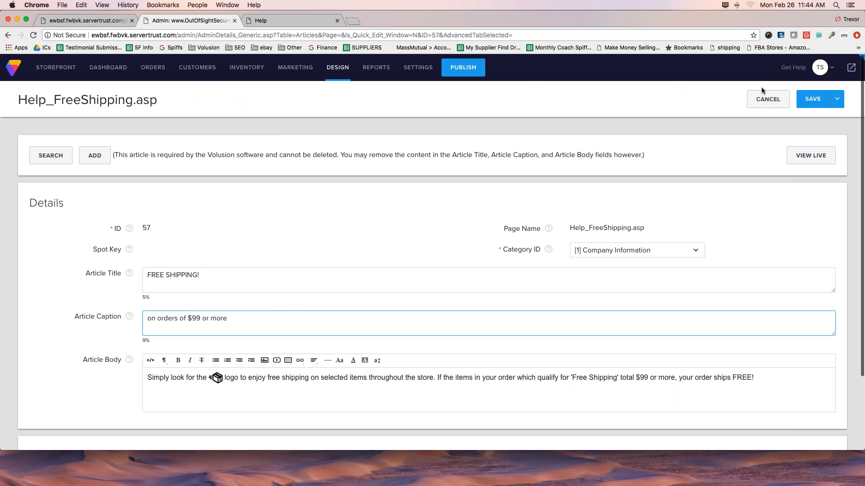
pyautogui.click(808, 100)
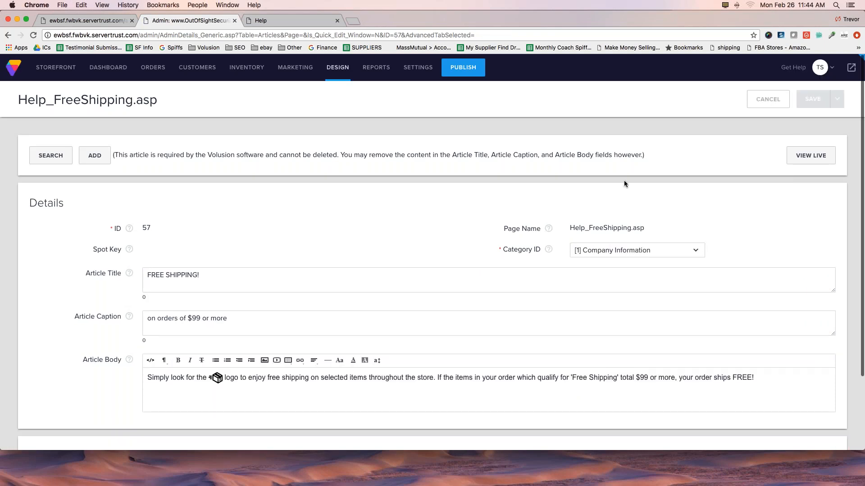
# Add a new line reading "WYSIWYG" below the existing text in the Article Body and highlight it.
pyautogui.scroll(-3, 325, 287)
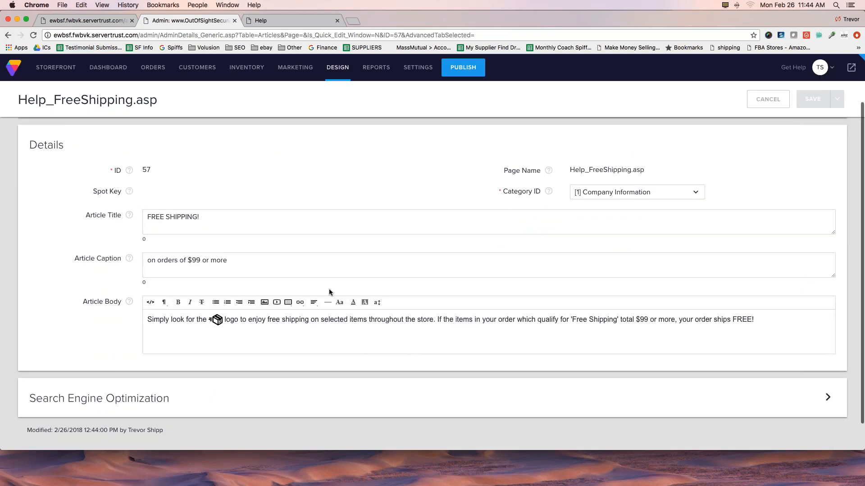
pyautogui.press('Return')
pyautogui.write('WYSIWYG')
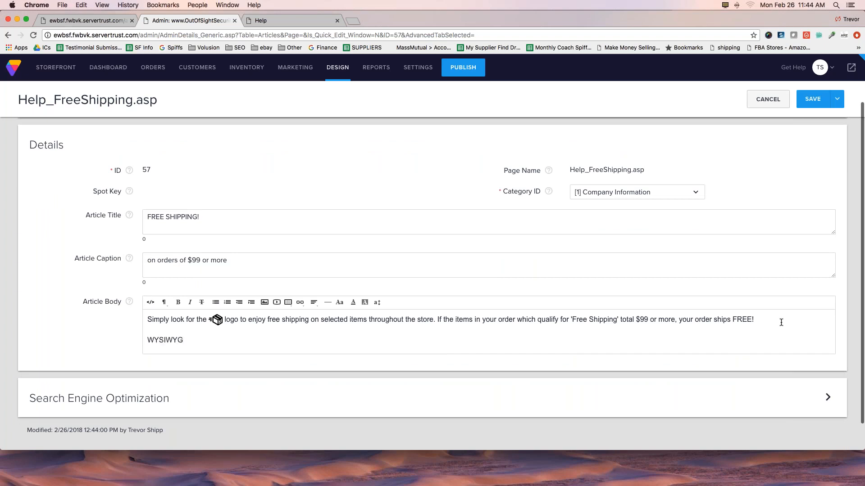
pyautogui.scroll(-2, 780, 322)
pyautogui.moveTo(148, 310); pyautogui.dragTo(198, 311)
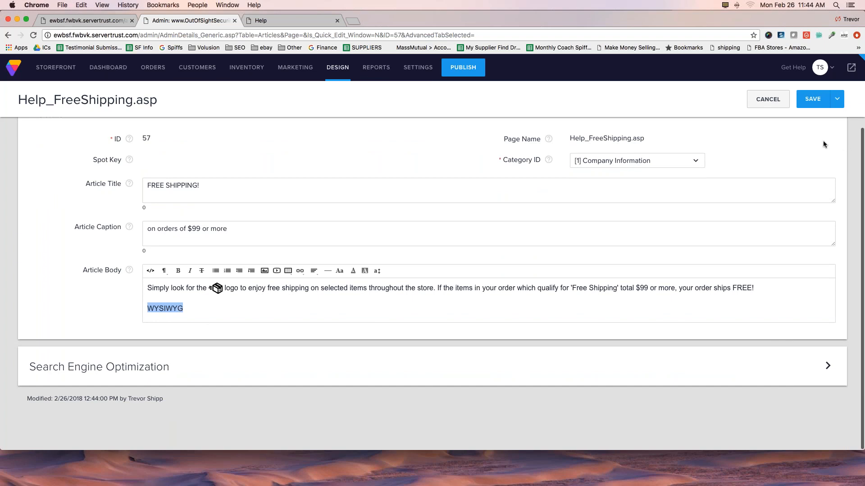
pyautogui.moveTo(75, 260)
pyautogui.mouseDown()
pyautogui.moveTo(615, 256)
pyautogui.moveTo(854, 270)
pyautogui.moveTo(840, 332)
pyautogui.moveTo(521, 325)
pyautogui.moveTo(343, 333)
pyautogui.moveTo(82, 322)
pyautogui.moveTo(74, 262)
pyautogui.mouseUp()
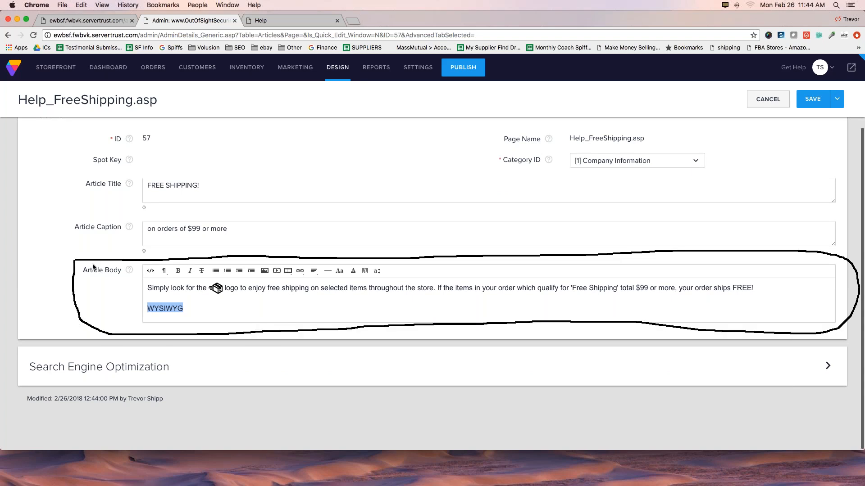
pyautogui.moveTo(141, 278)
pyautogui.mouseDown()
pyautogui.moveTo(301, 283)
pyautogui.moveTo(391, 274)
pyautogui.moveTo(136, 268)
pyautogui.moveTo(149, 279)
pyautogui.mouseUp()
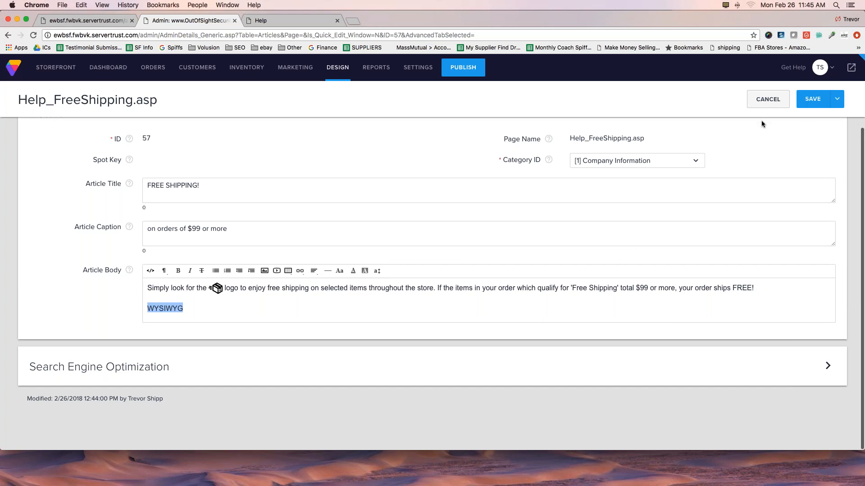
# Delete the "WYSIWYG" line from the Article Body and save the article.
pyautogui.click(253, 300)
pyautogui.moveTo(187, 308); pyautogui.dragTo(147, 308)
pyautogui.press('BackSpace')
pyautogui.press('BackSpace')
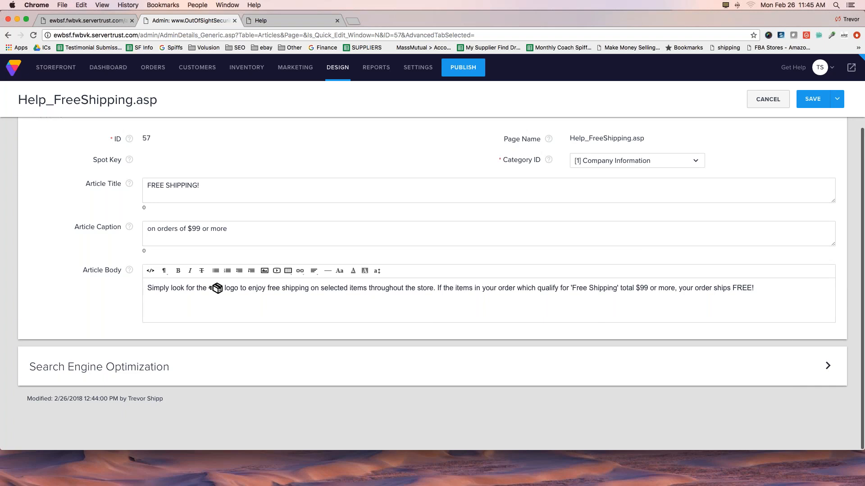
pyautogui.click(813, 99)
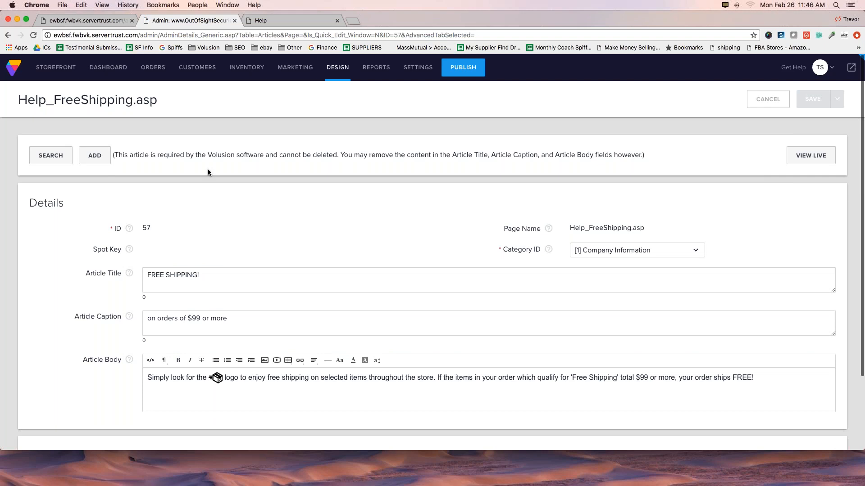
# Return to the Site Content articles list and examine the web page names and spotkeys of the Checkout Process articles.
pyautogui.moveTo(245, 69)
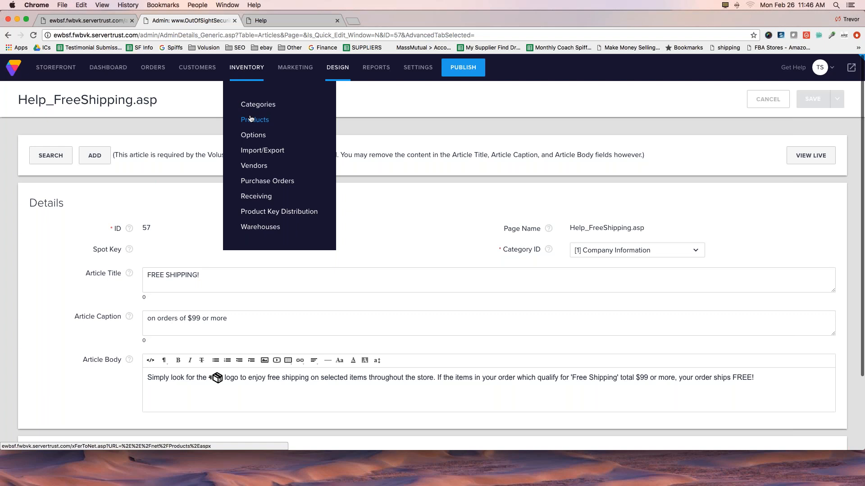
pyautogui.moveTo(338, 68)
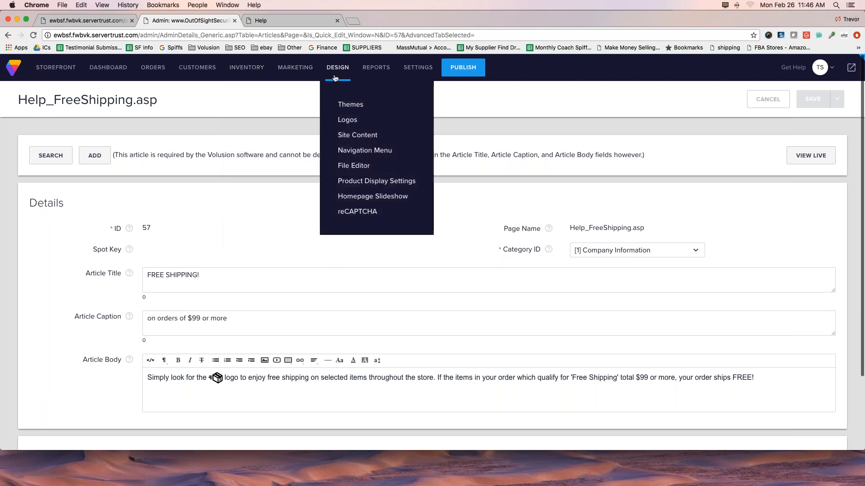
pyautogui.click(357, 135)
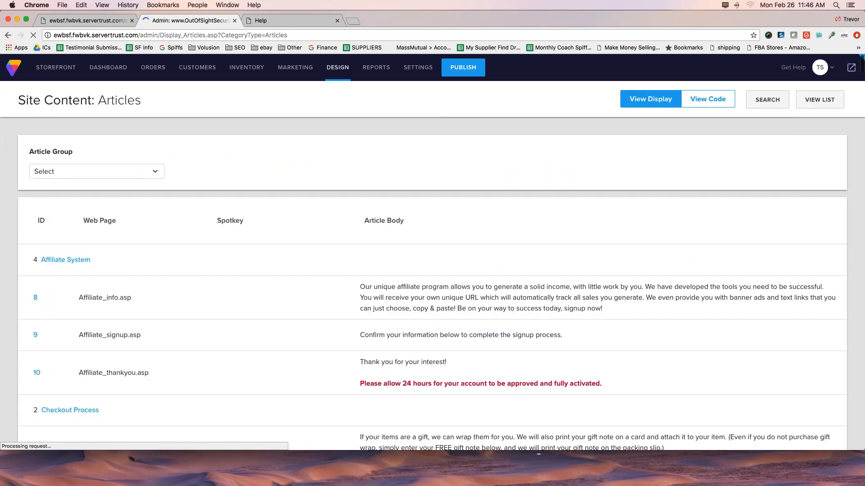
pyautogui.scroll(-3, 738, 234)
pyautogui.scroll(-1, 133, 325)
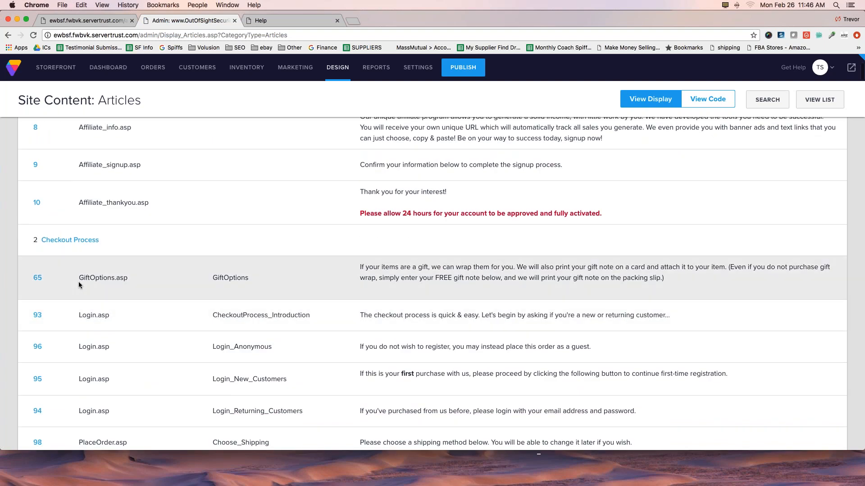
pyautogui.moveTo(79, 278); pyautogui.dragTo(128, 277)
pyautogui.scroll(-1, 125, 328)
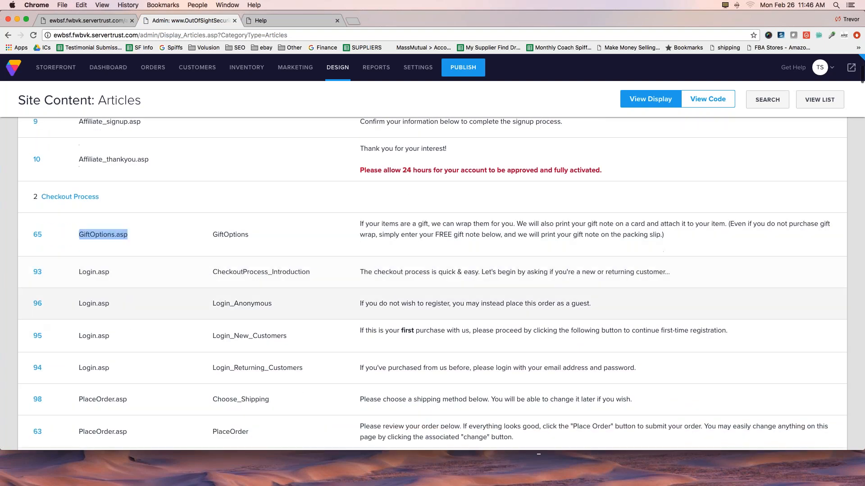
pyautogui.scroll(-2, 120, 286)
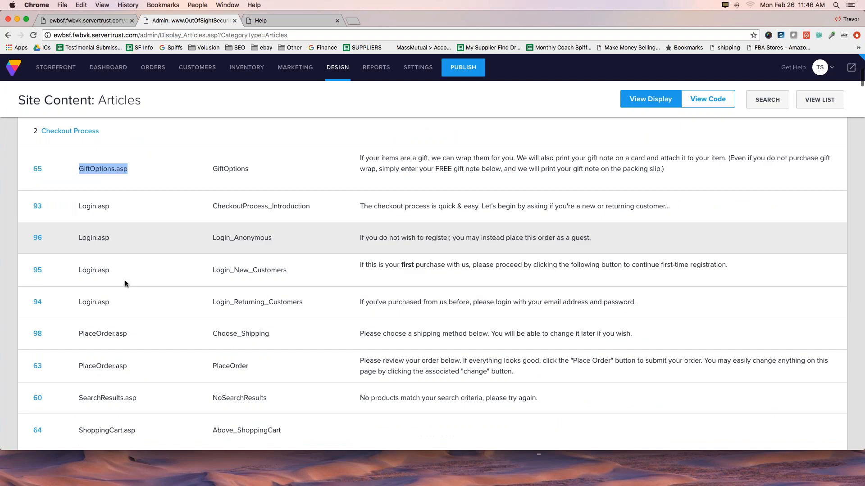
pyautogui.scroll(-1, 112, 290)
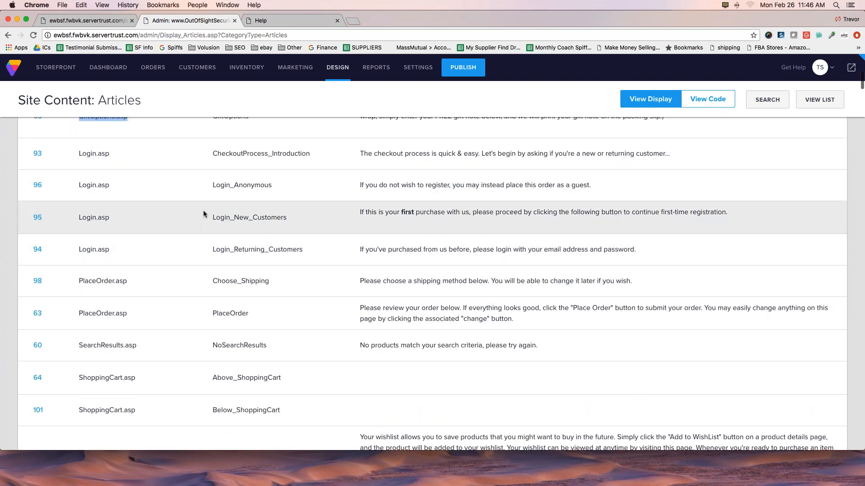
pyautogui.scroll(-4, 338, 261)
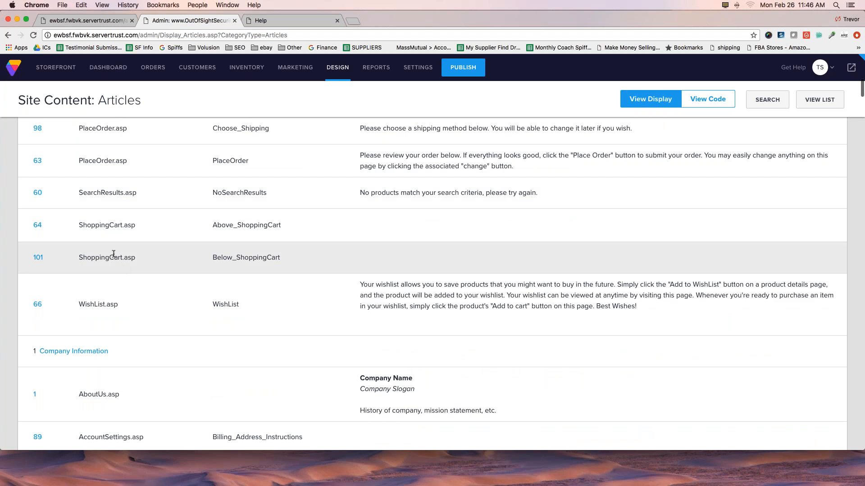
pyautogui.scroll(-1, 153, 277)
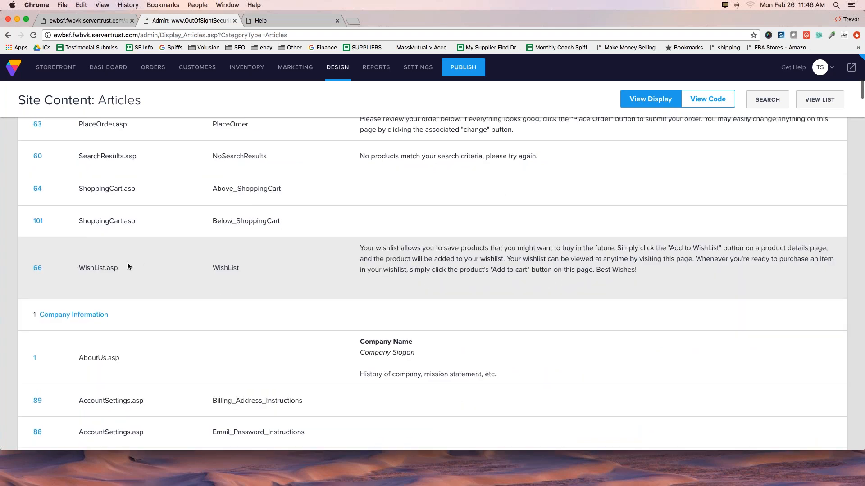
# Examine the Company Information articles, from AboutUs.asp to the one-page-checkout.asp entries.
pyautogui.scroll(-5, 127, 263)
pyautogui.scroll(-5, 128, 263)
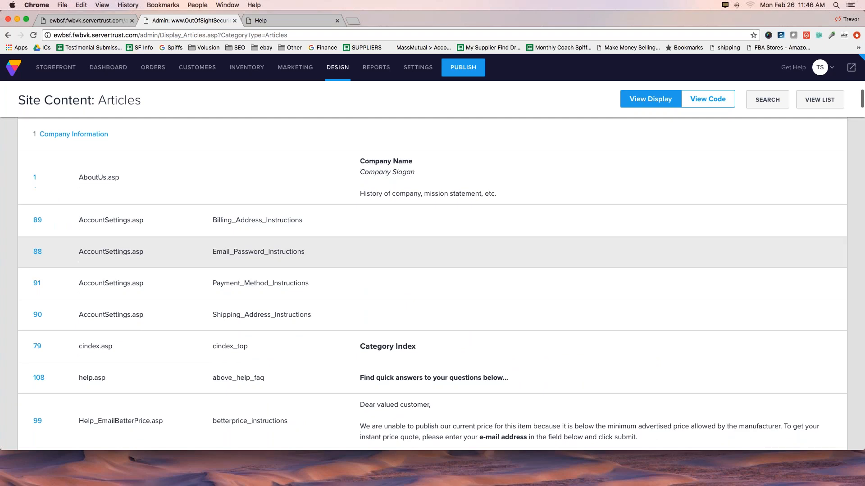
pyautogui.scroll(-3, 153, 277)
pyautogui.scroll(-20, 153, 277)
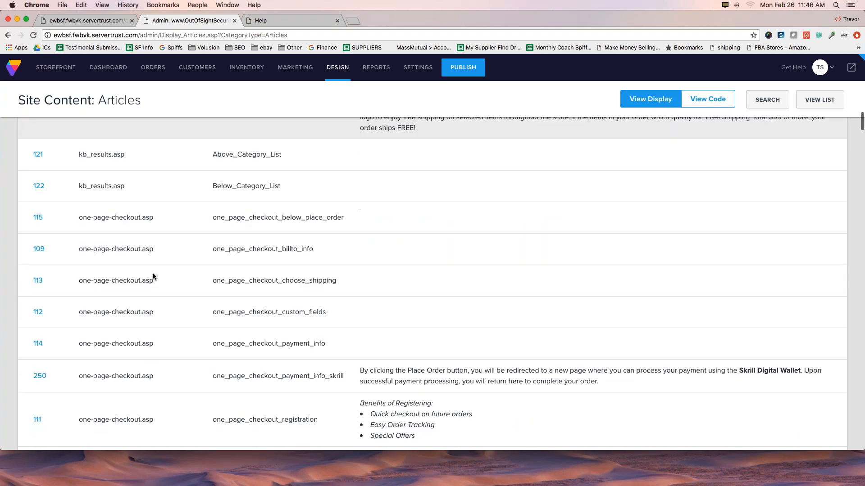
# Examine the Company Information articles from the shoppingcart.asp entries to the Terms.asp article.
pyautogui.scroll(-15, 153, 276)
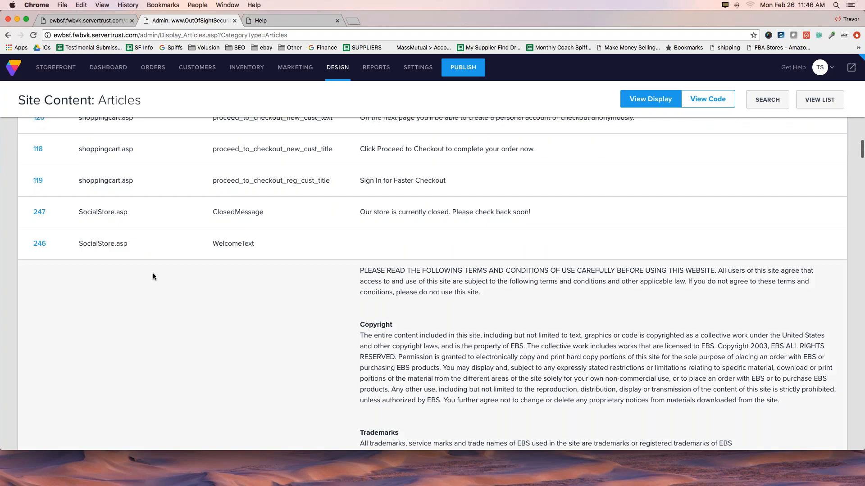
pyautogui.scroll(-6, 153, 276)
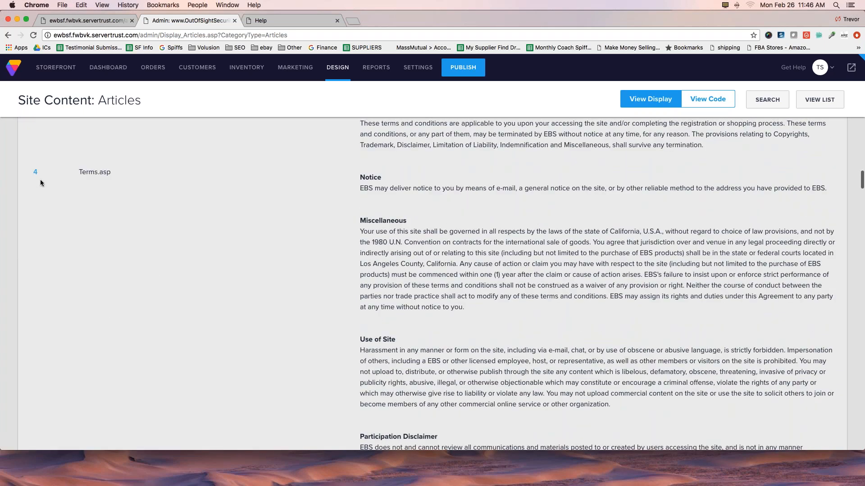
pyautogui.scroll(8, 114, 203)
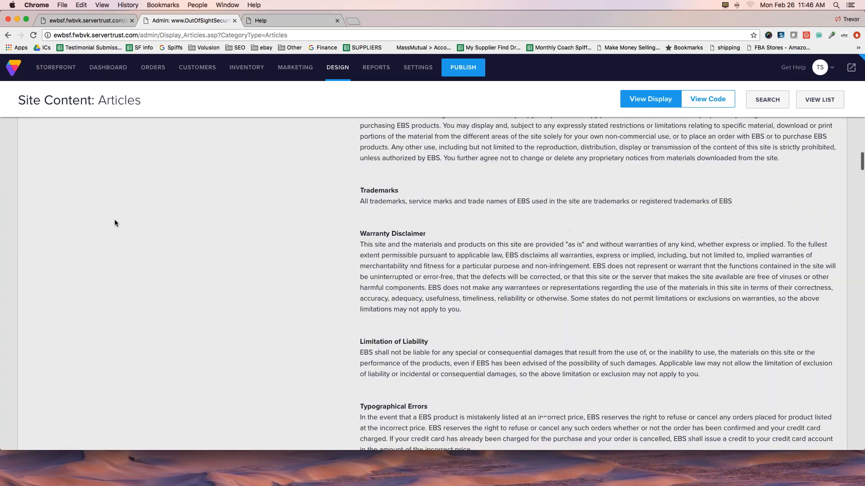
pyautogui.scroll(3, 114, 220)
# Check the live Free Shipping and Help pages on the storefront and return to the Site Content articles list.
pyautogui.click(86, 20)
pyautogui.scroll(-1, 358, 437)
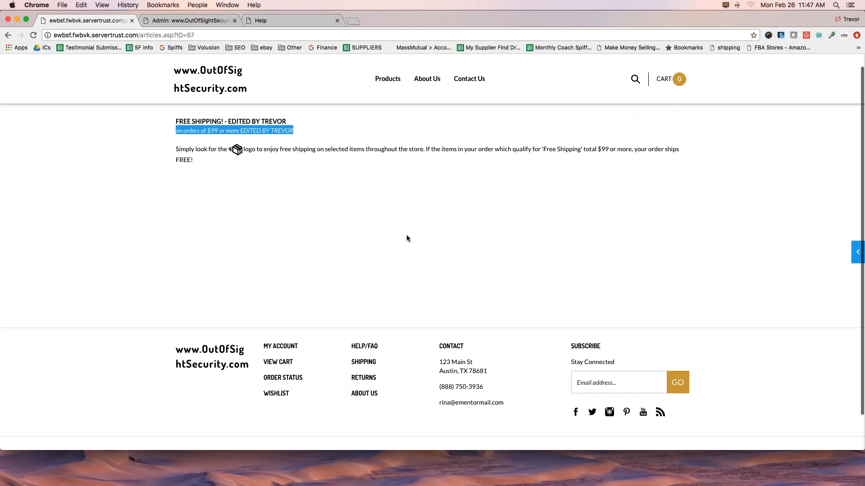
pyautogui.click(271, 24)
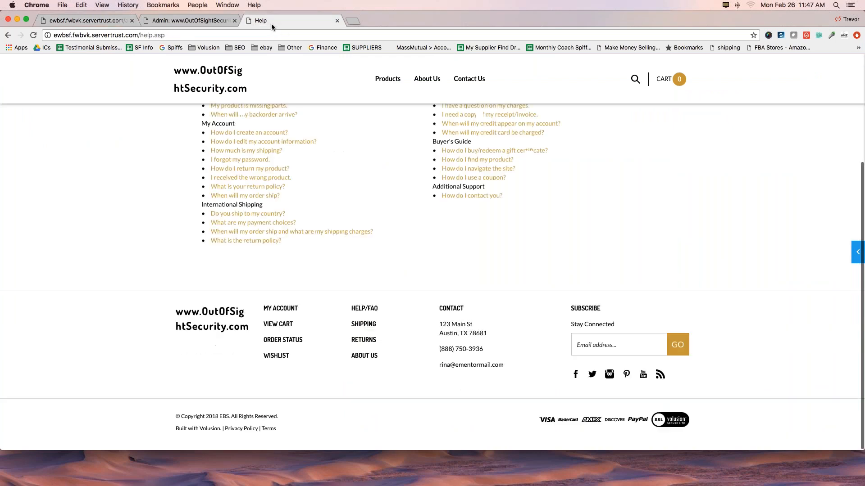
pyautogui.click(205, 23)
# Find the Terms.asp entry in the Site Content articles list and open the article with ID 4.
pyautogui.scroll(-1, 407, 239)
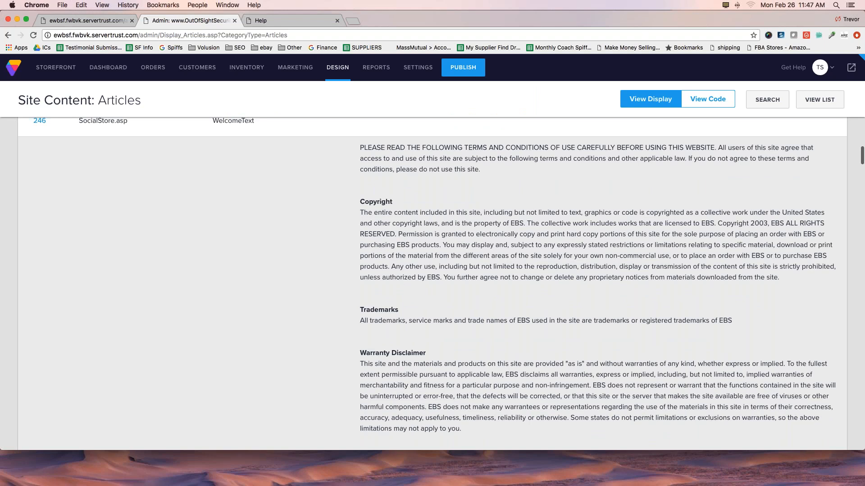
pyautogui.scroll(-10, 90, 293)
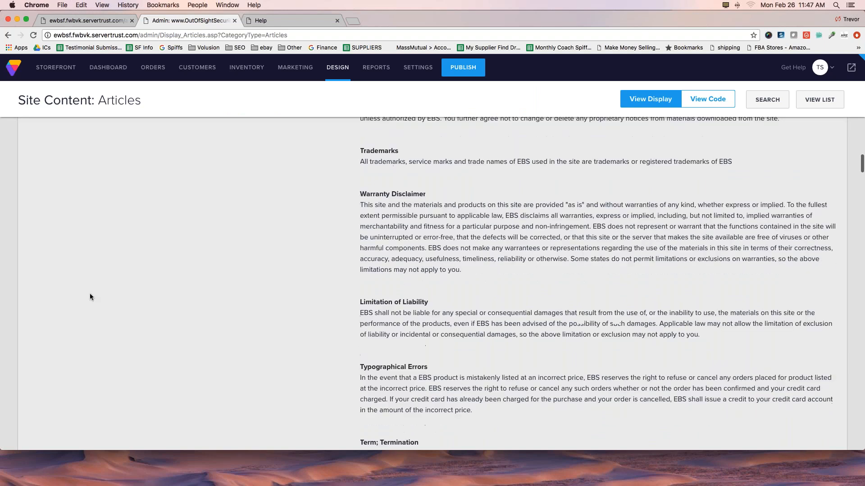
pyautogui.click(35, 248)
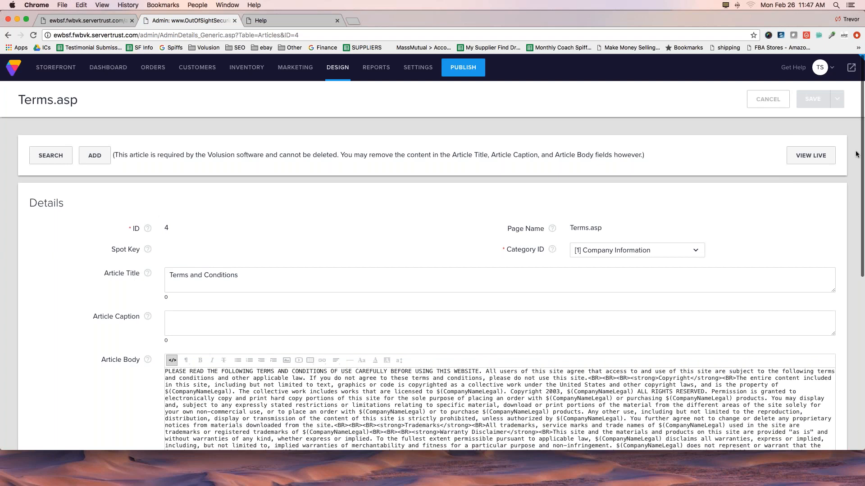
# View the Terms and Conditions article live on the storefront and examine its text and page address.
pyautogui.moveTo(769, 147)
pyautogui.mouseDown()
pyautogui.moveTo(853, 158)
pyautogui.moveTo(784, 177)
pyautogui.moveTo(770, 143)
pyautogui.mouseUp()
pyautogui.click(810, 156)
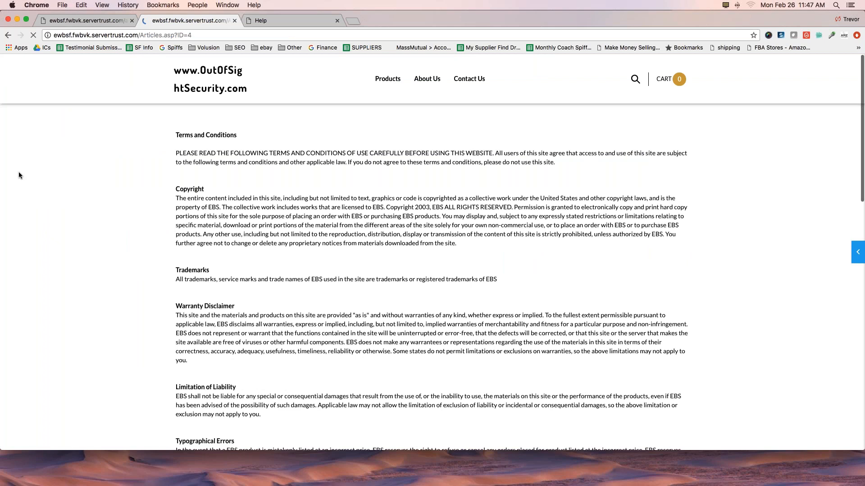
pyautogui.scroll(-10, 166, 199)
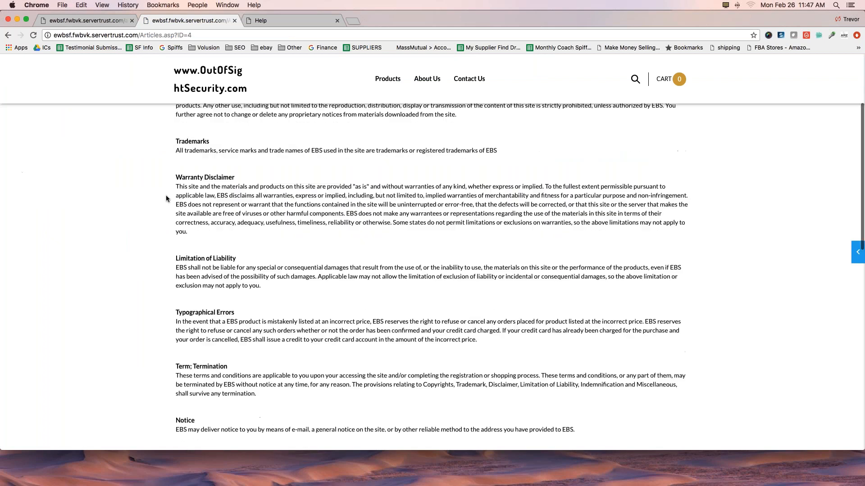
pyautogui.scroll(15, 166, 198)
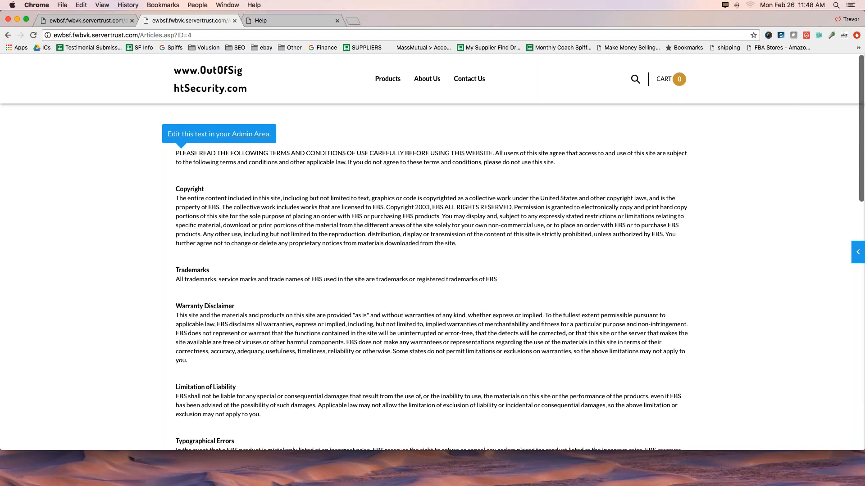
pyautogui.moveTo(93, 45)
pyautogui.mouseDown()
pyautogui.moveTo(176, 46)
pyautogui.moveTo(185, 21)
pyautogui.moveTo(93, 21)
pyautogui.moveTo(50, 44)
pyautogui.mouseUp()
# Open the storefront's editing sidebar and go from it to the admin Dashboard.
pyautogui.click(858, 252)
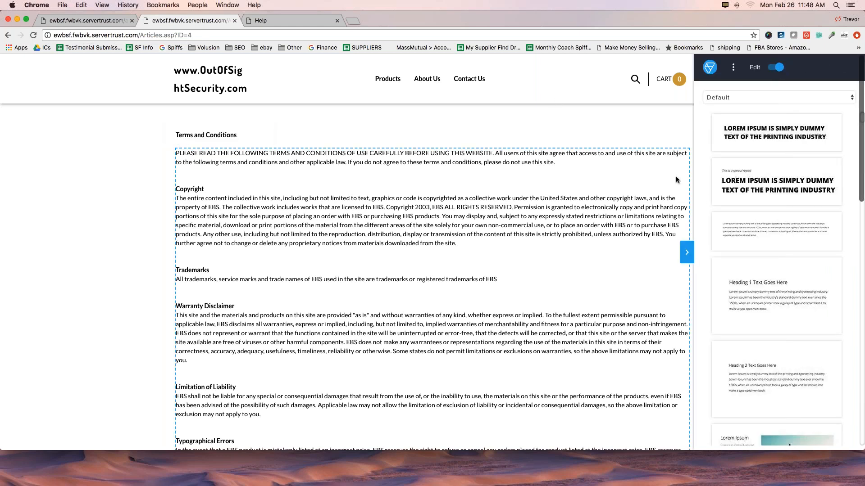
pyautogui.click(734, 69)
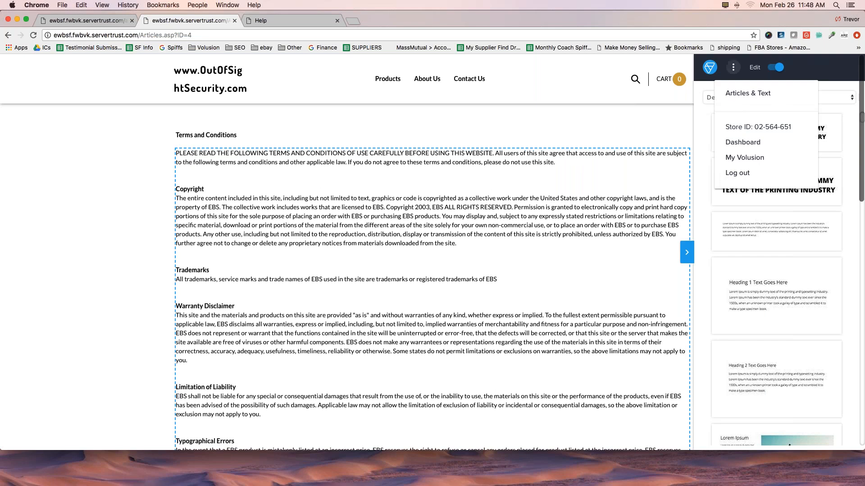
pyautogui.click(738, 143)
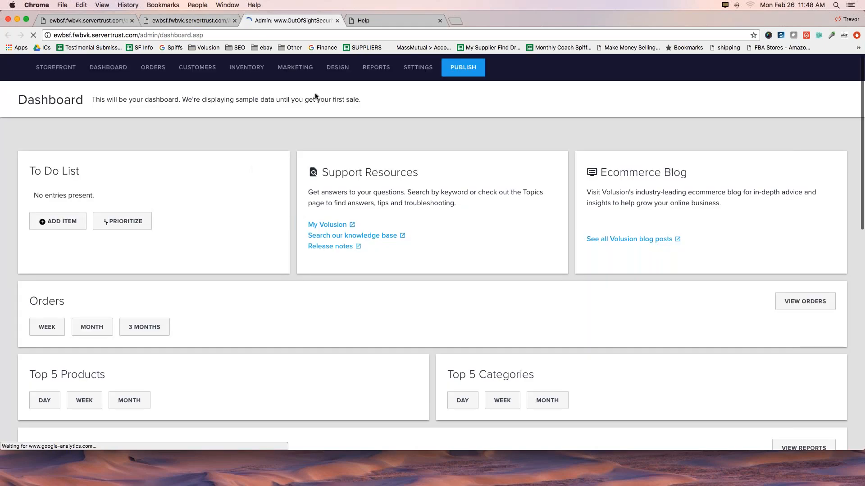
# Open the Site Content articles list and locate the Home / Welcome Pages group.
pyautogui.moveTo(342, 68)
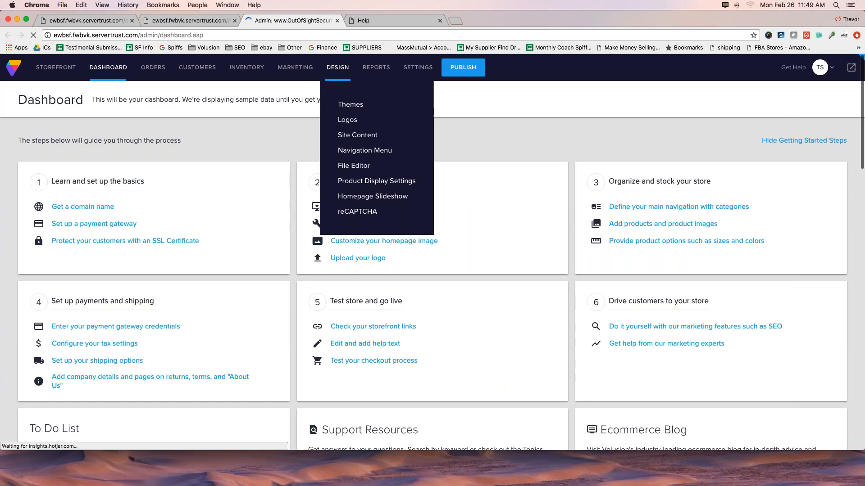
pyautogui.click(343, 136)
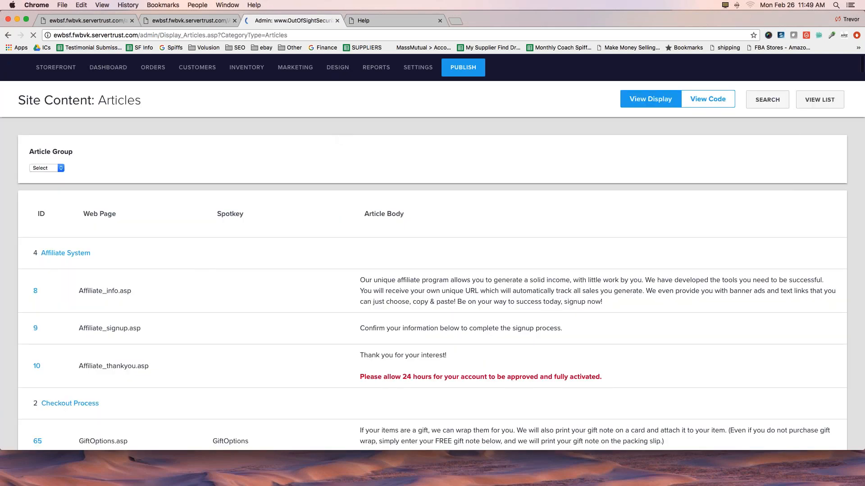
pyautogui.scroll(-20, 187, 274)
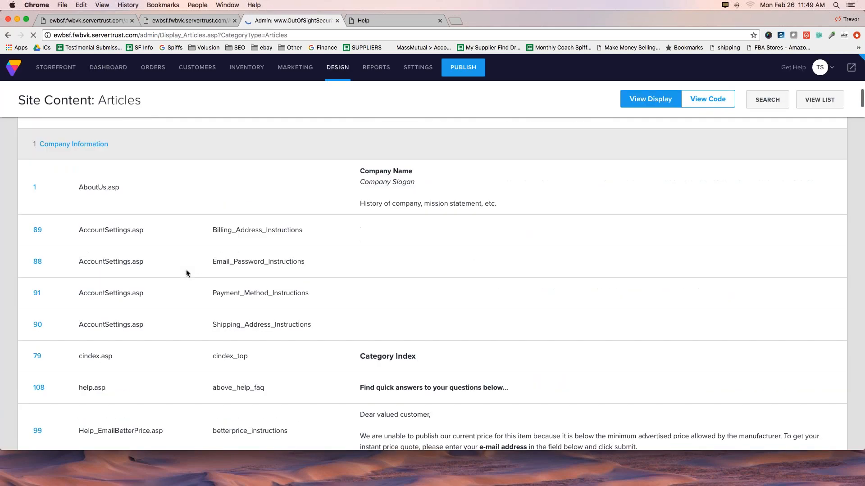
pyautogui.scroll(-15, 150, 275)
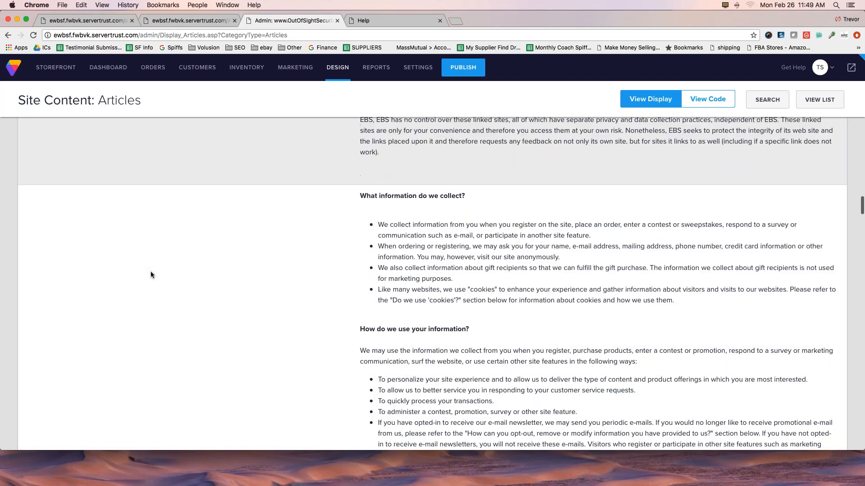
pyautogui.scroll(-15, 150, 275)
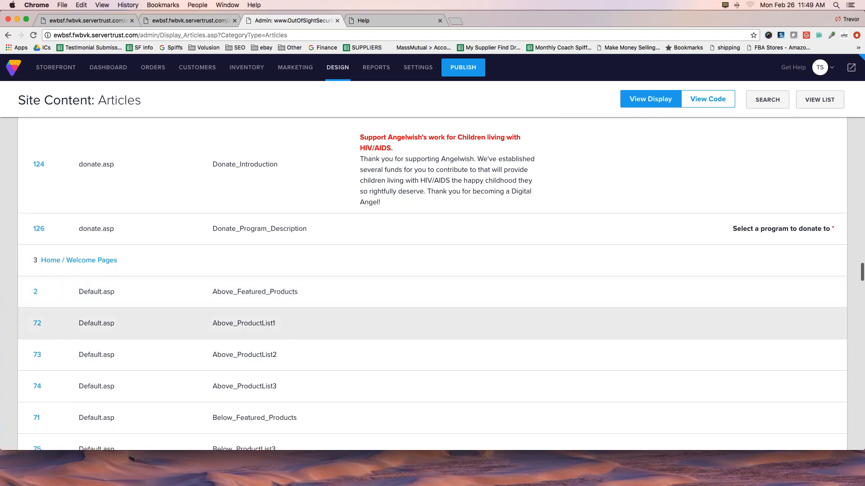
pyautogui.scroll(-5, 45, 321)
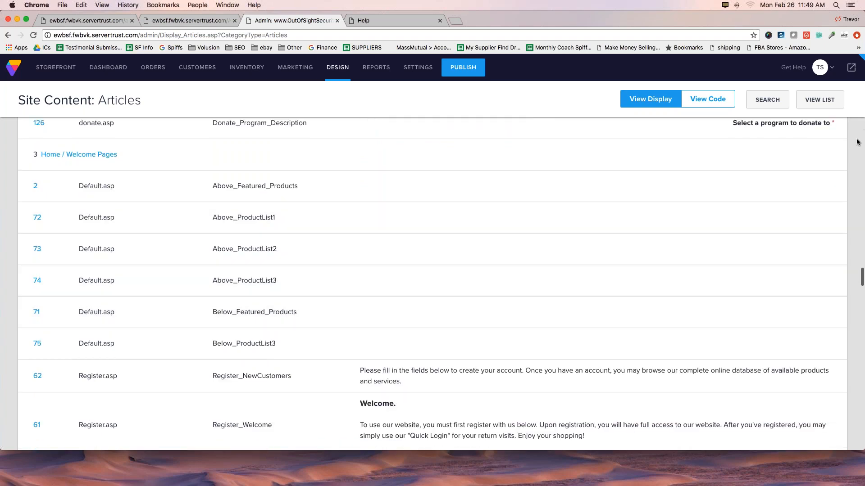
# Examine the IDs and spotkeys of the Default.asp articles under Home / Welcome Pages, especially Above_Featured_Products and Below_Featured_Products.
pyautogui.moveTo(28, 143)
pyautogui.mouseDown()
pyautogui.moveTo(127, 150)
pyautogui.moveTo(80, 170)
pyautogui.moveTo(22, 158)
pyautogui.moveTo(35, 143)
pyautogui.mouseUp()
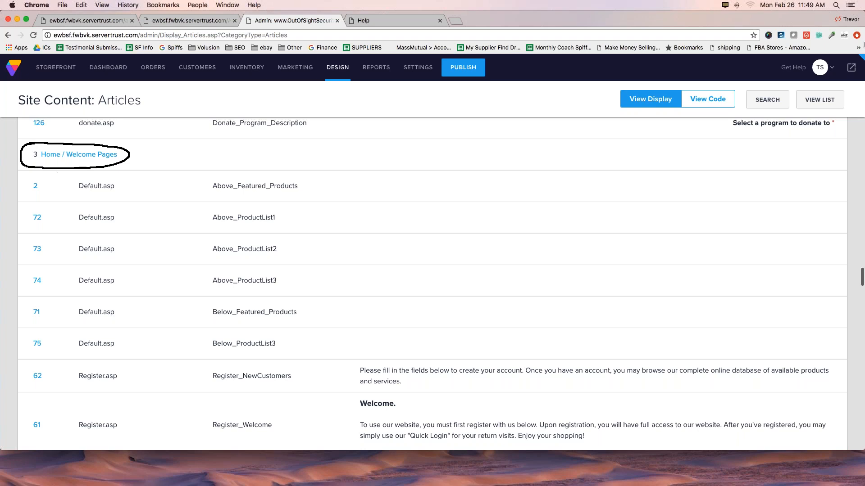
pyautogui.press('Escape')
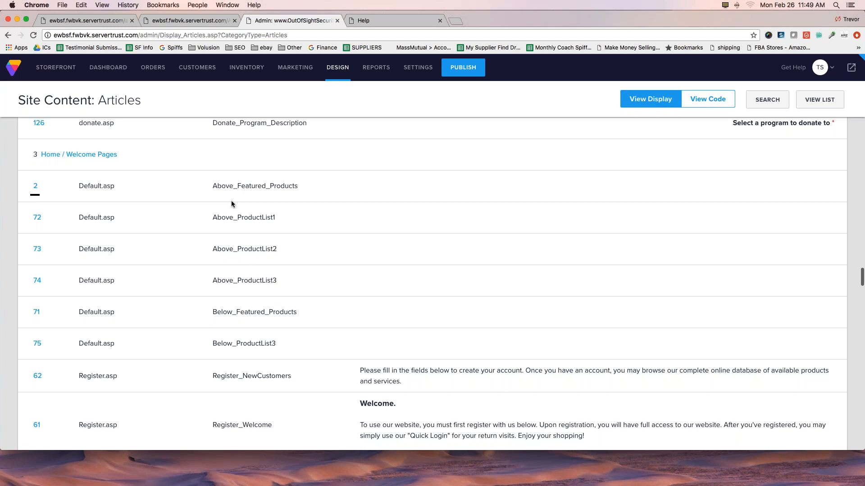
pyautogui.moveTo(212, 194)
pyautogui.mouseDown()
pyautogui.moveTo(278, 197)
pyautogui.moveTo(290, 185)
pyautogui.moveTo(245, 175)
pyautogui.moveTo(207, 188)
pyautogui.moveTo(210, 198)
pyautogui.mouseUp()
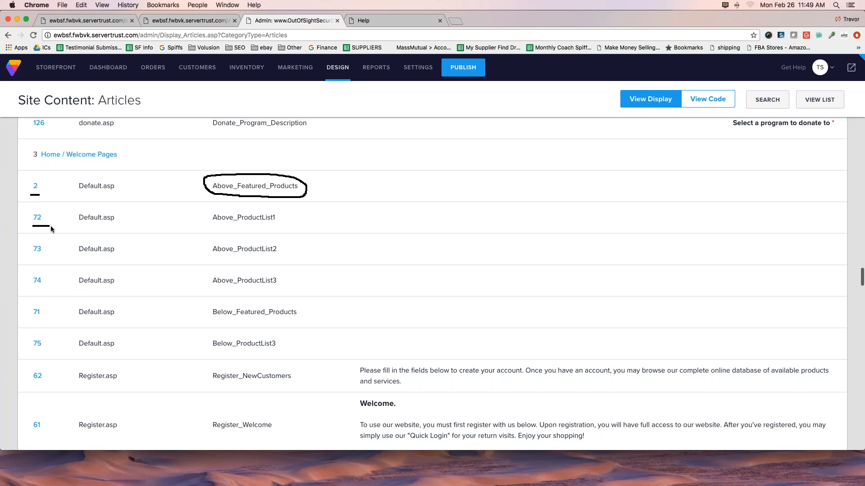
pyautogui.moveTo(209, 227)
pyautogui.mouseDown()
pyautogui.moveTo(285, 223)
pyautogui.moveTo(263, 208)
pyautogui.moveTo(203, 212)
pyautogui.moveTo(205, 226)
pyautogui.moveTo(267, 206)
pyautogui.moveTo(230, 266)
pyautogui.moveTo(254, 277)
pyautogui.moveTo(230, 296)
pyautogui.mouseUp()
pyautogui.moveTo(230, 266); pyautogui.dragTo(263, 301)
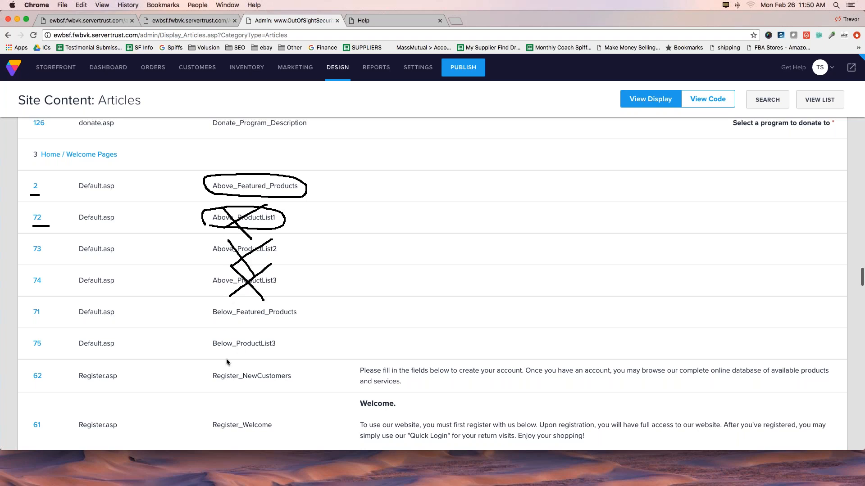
pyautogui.moveTo(211, 318)
pyautogui.mouseDown()
pyautogui.moveTo(295, 332)
pyautogui.moveTo(307, 312)
pyautogui.moveTo(270, 303)
pyautogui.moveTo(210, 308)
pyautogui.moveTo(210, 319)
pyautogui.mouseUp()
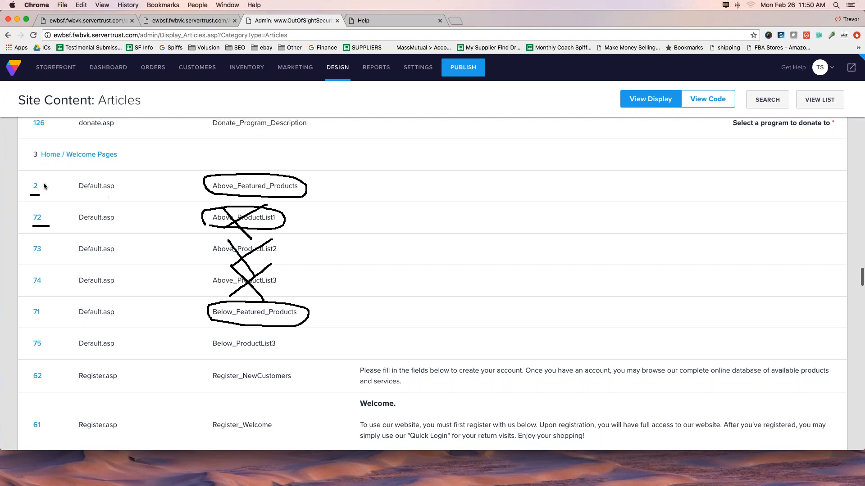
pyautogui.moveTo(19, 186); pyautogui.dragTo(23, 186)
pyautogui.moveTo(28, 318); pyautogui.dragTo(41, 320)
pyautogui.click(856, 140)
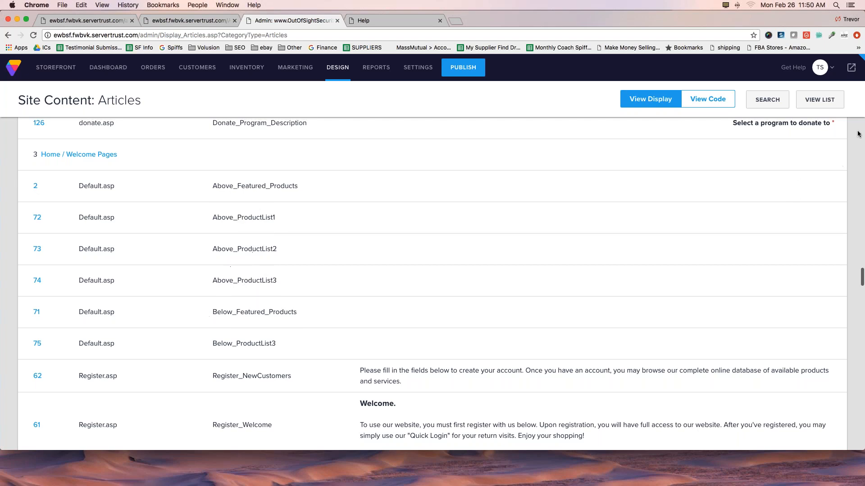
# Examine the MyAccount.asp, OrderFinished.asp, Receipt.asp and TrackPackage.asp articles, continuing to the Other Articles group.
pyautogui.scroll(-10, 369, 153)
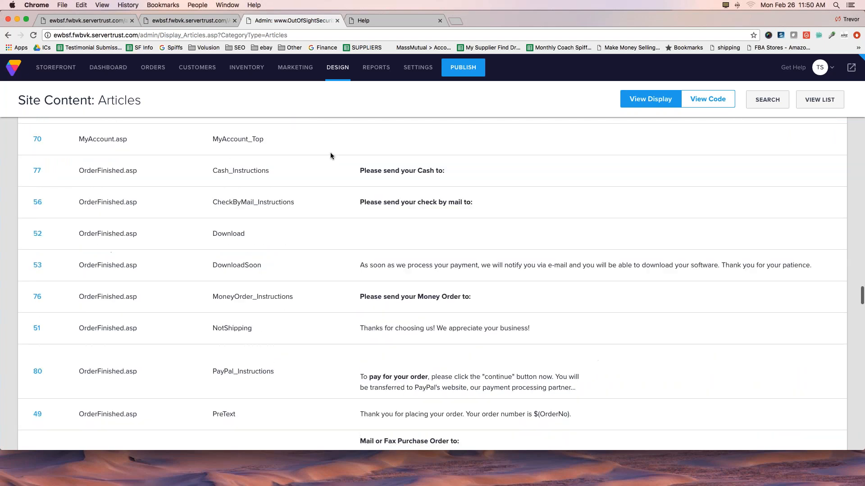
pyautogui.scroll(-15, 331, 156)
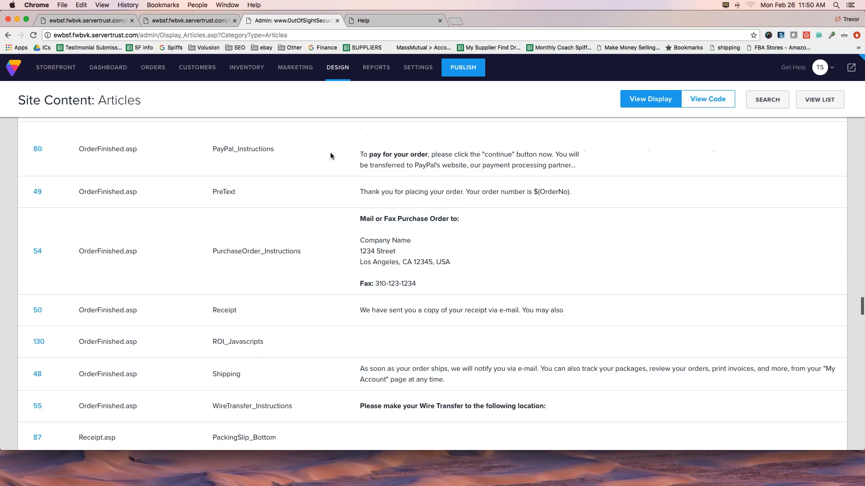
pyautogui.scroll(-8, 330, 155)
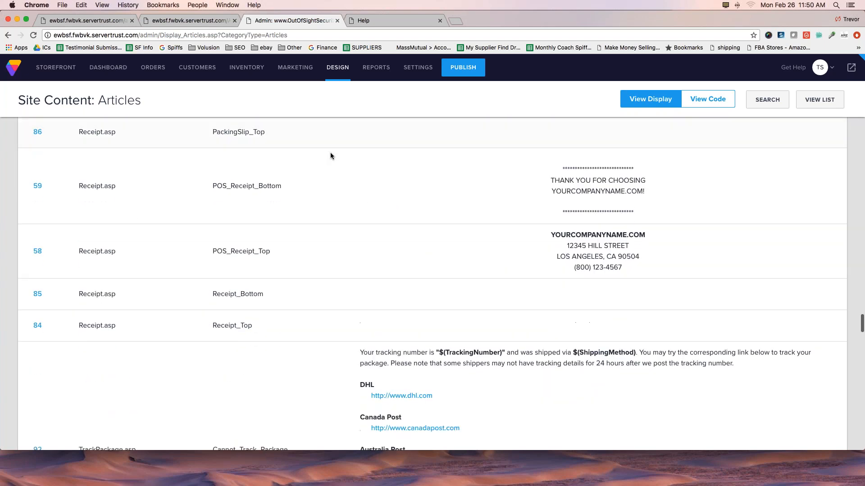
pyautogui.scroll(-4, 331, 156)
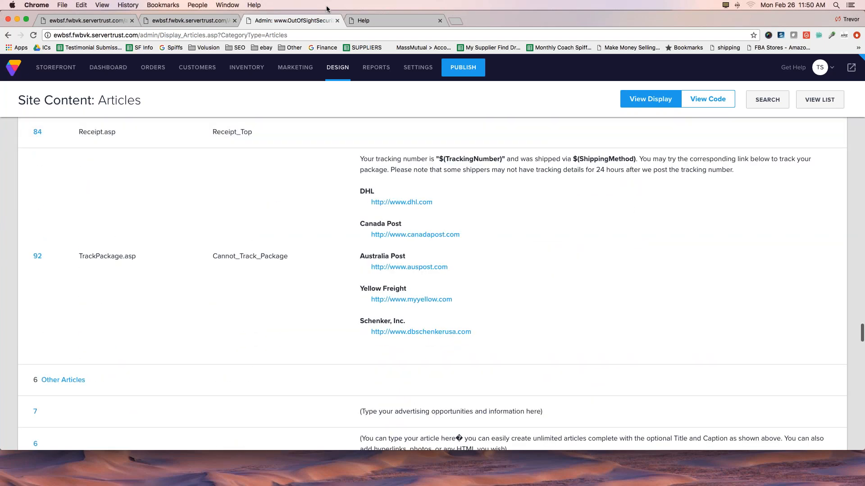
# Open the storefront's Returns and About Us pages and select the aboutus.asp page name in the address.
pyautogui.click(383, 20)
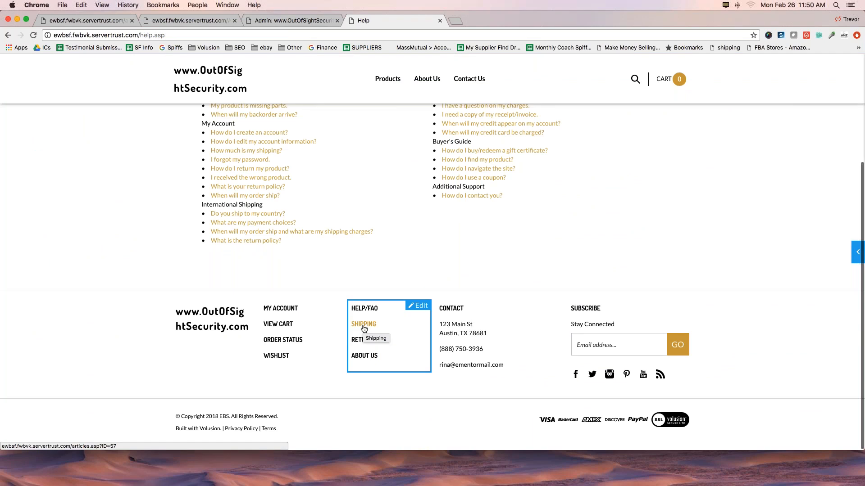
pyautogui.click(364, 340)
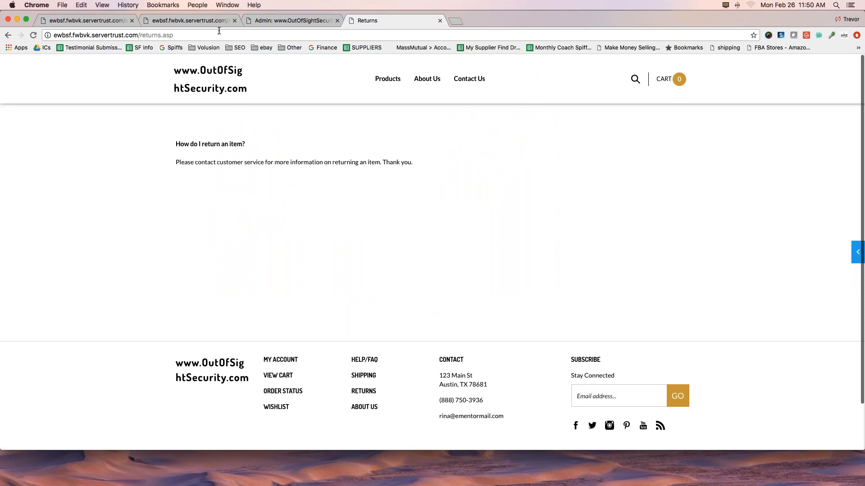
pyautogui.click(360, 408)
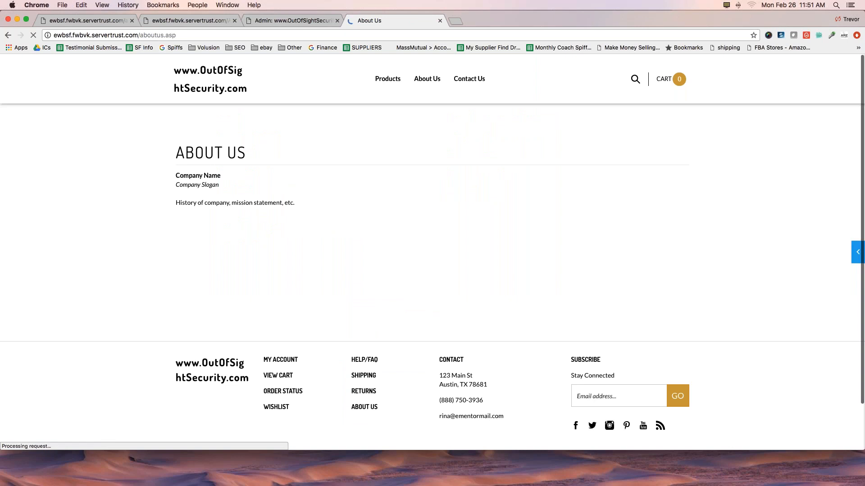
pyautogui.moveTo(175, 34); pyautogui.dragTo(140, 34)
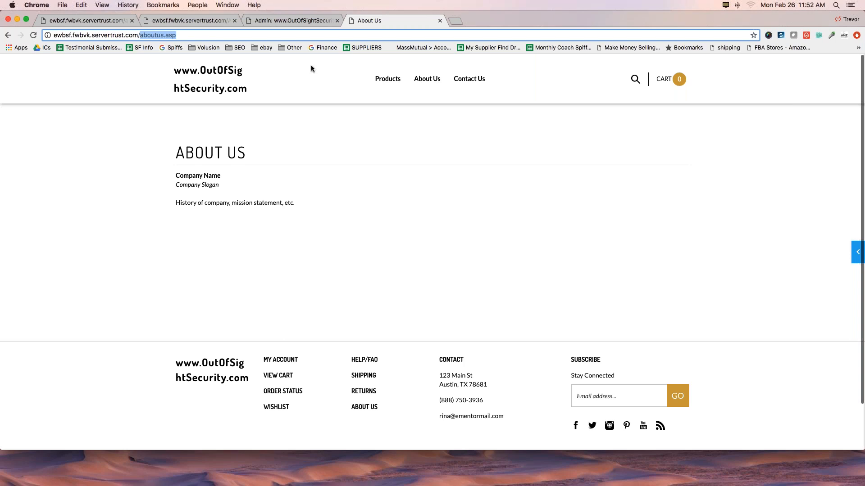
# Return to the live Free Shipping page, articles.asp?ID=57, on the storefront.
pyautogui.click(198, 20)
pyautogui.click(98, 22)
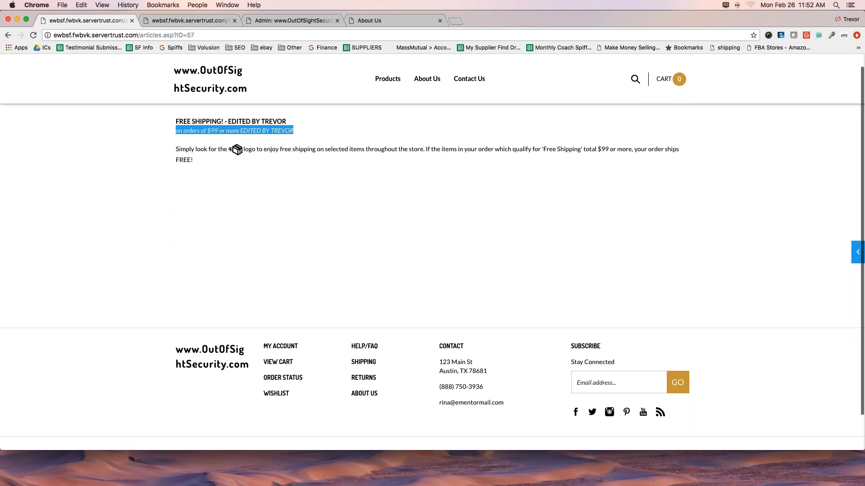